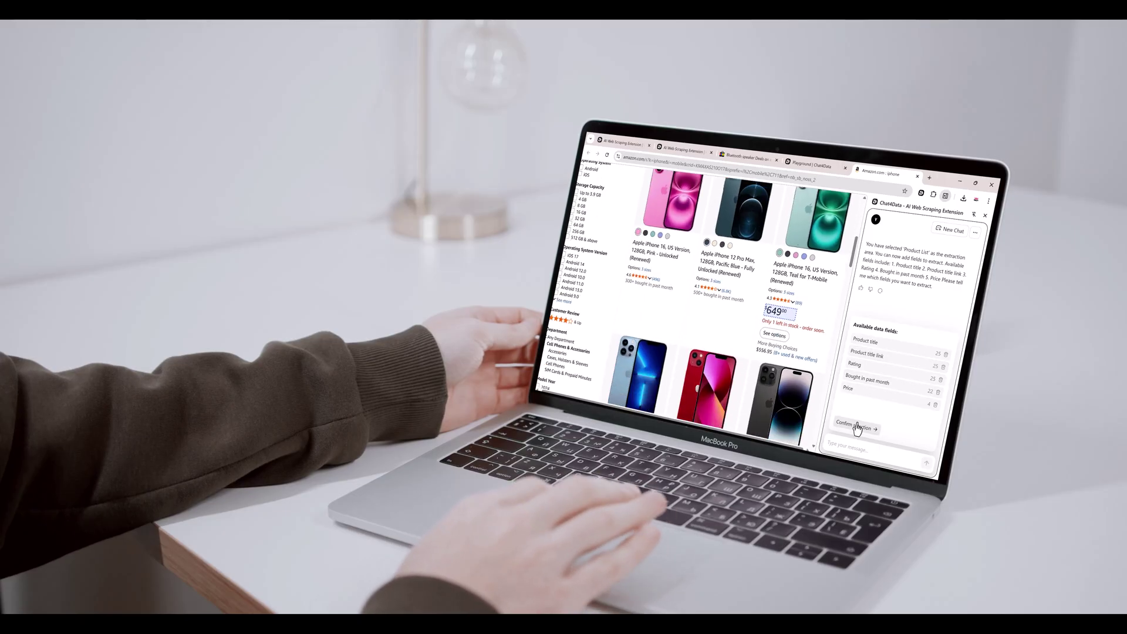
# Add an empty field row below Price and confirm the Amazon iPhone field selection.
pyautogui.click(861, 407)
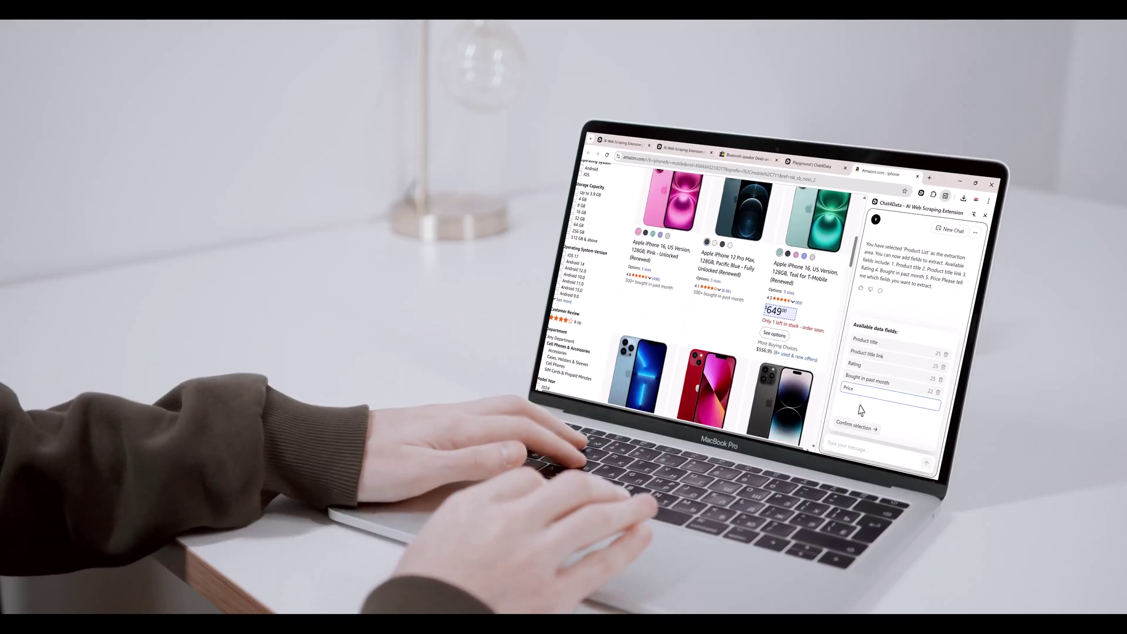
pyautogui.click(857, 427)
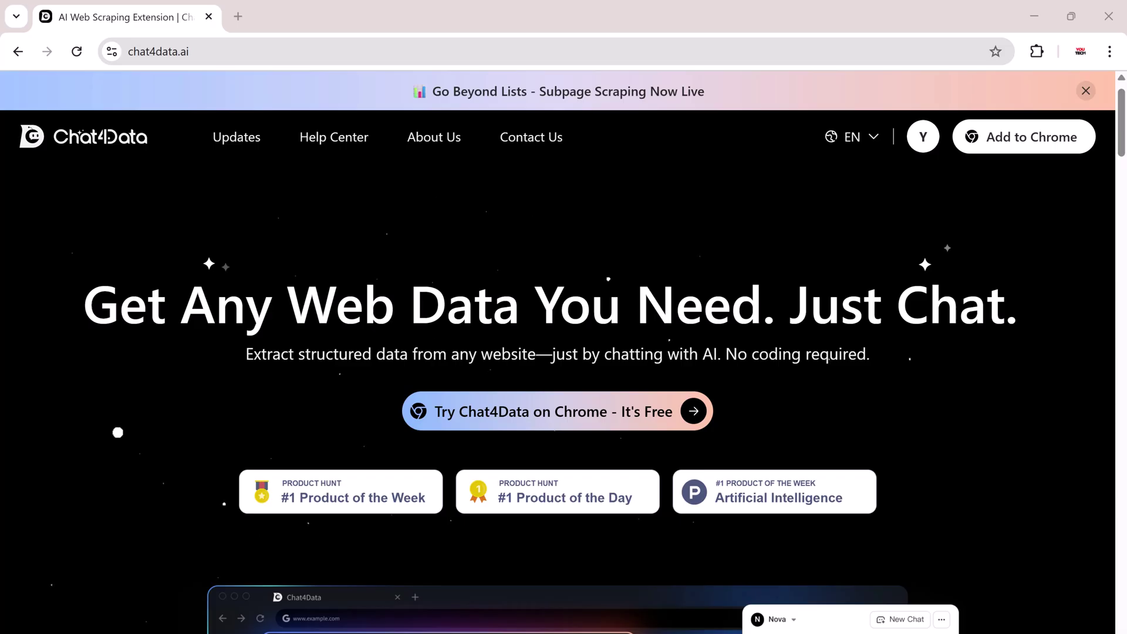
pyautogui.scroll(-4, 860, 281)
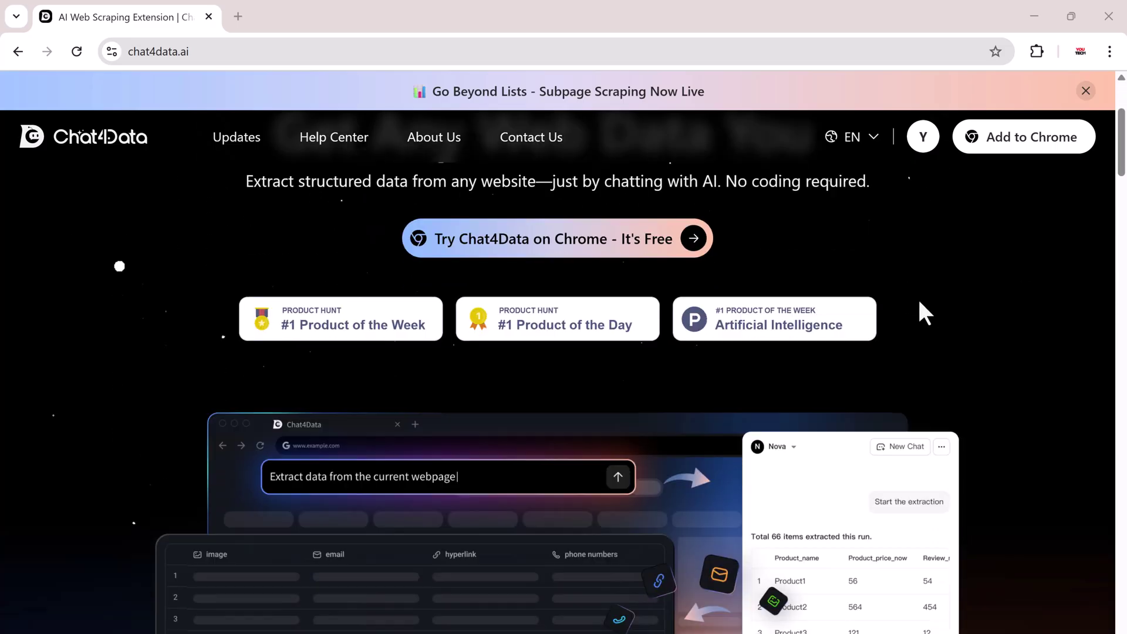
pyautogui.scroll(-2, 1009, 346)
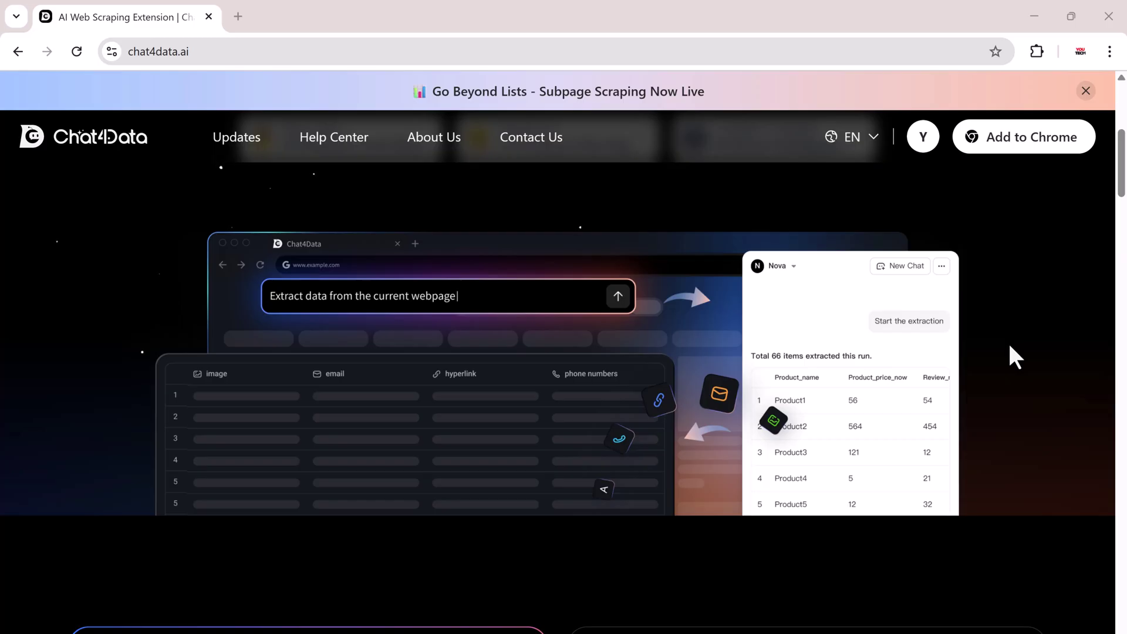
pyautogui.scroll(-7, 1009, 346)
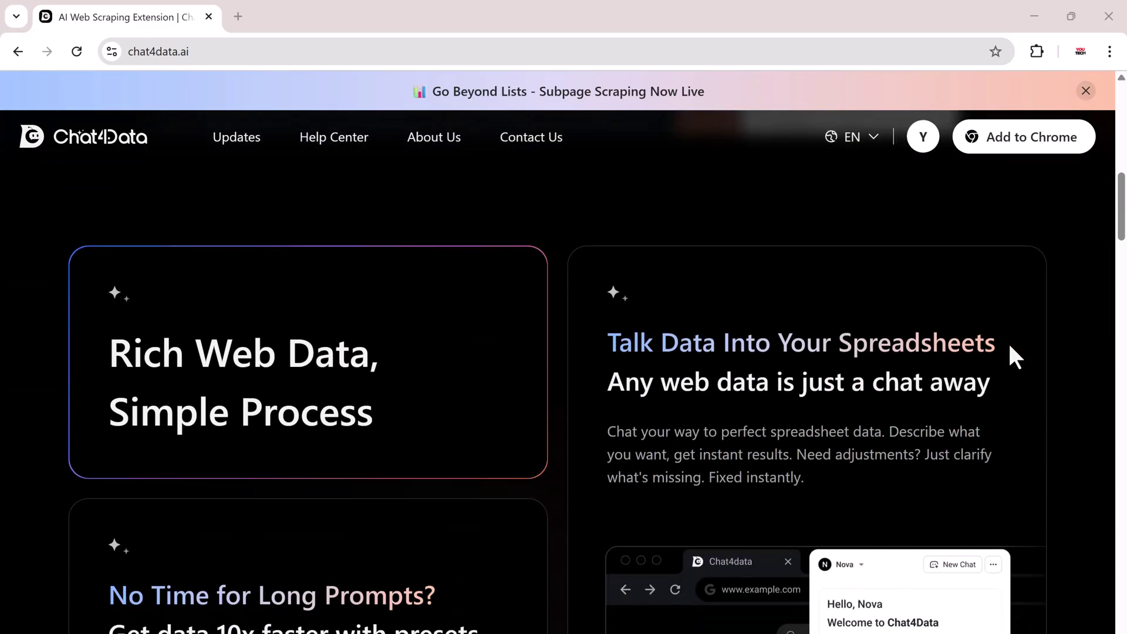
pyautogui.scroll(-1, 1010, 346)
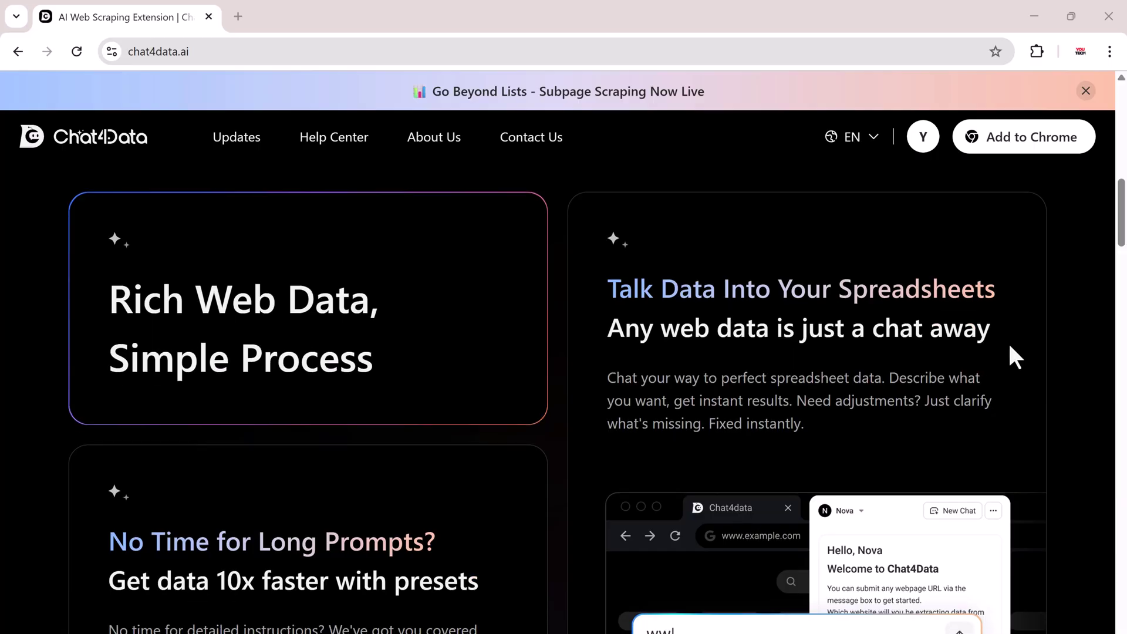
pyautogui.scroll(-11, 993, 352)
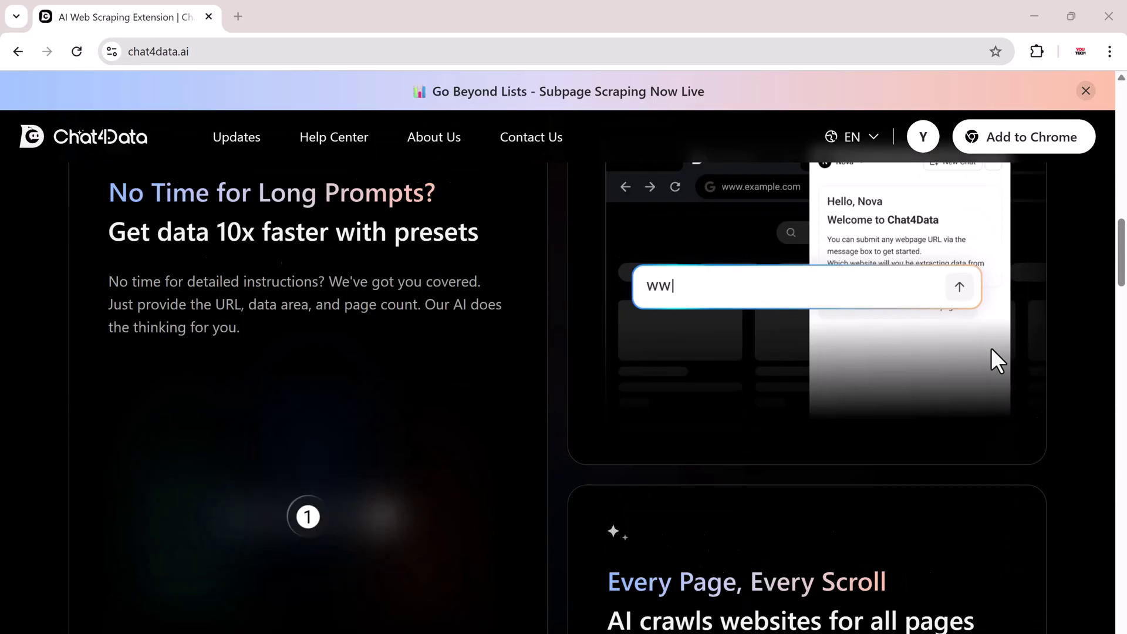
pyautogui.scroll(1, 993, 352)
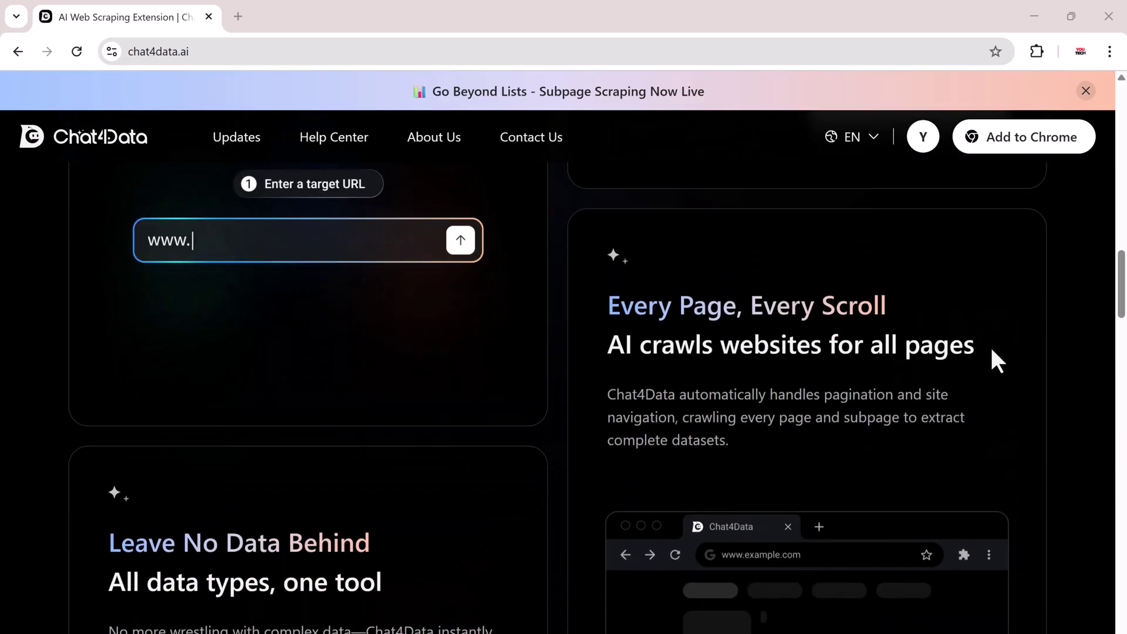
pyautogui.scroll(3, 992, 351)
pyautogui.scroll(-8, 992, 351)
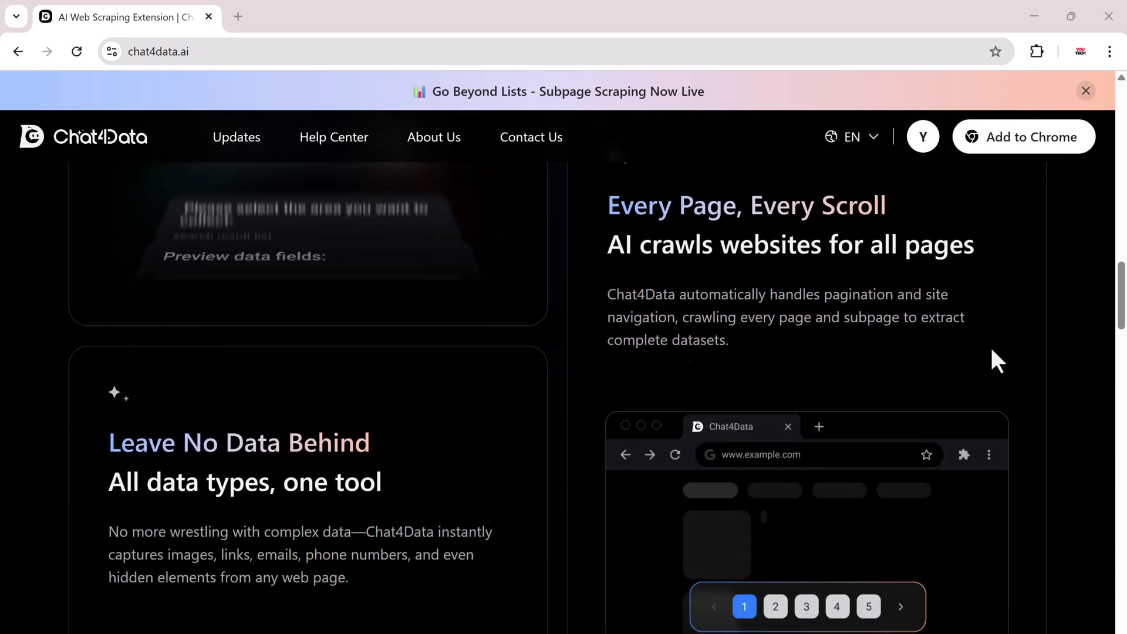
pyautogui.scroll(-4, 992, 351)
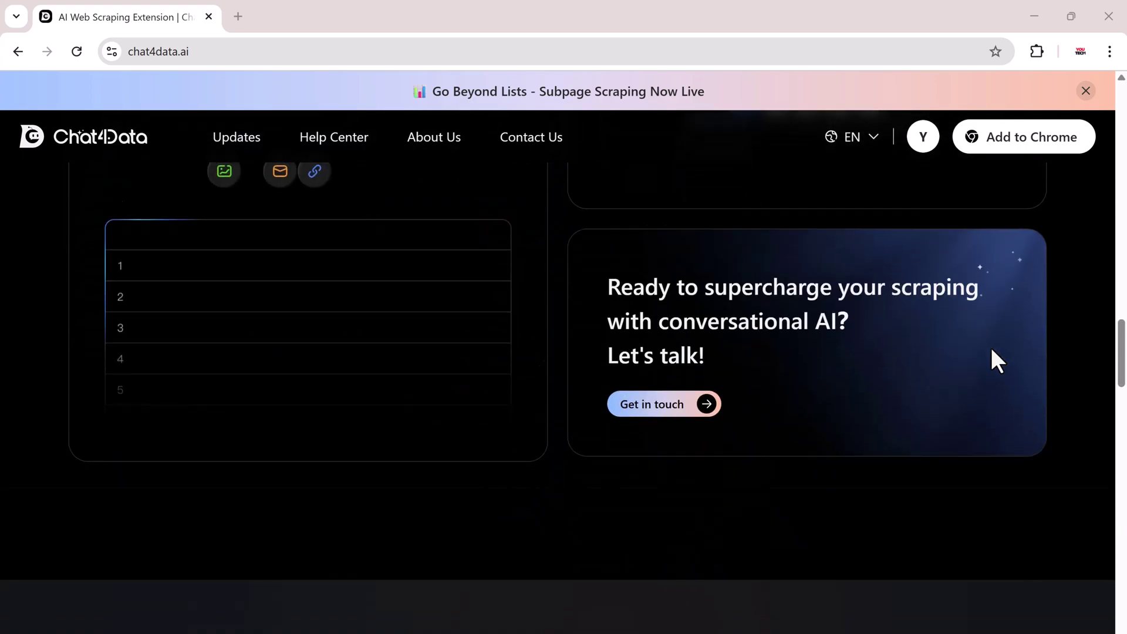
pyautogui.scroll(-7, 991, 350)
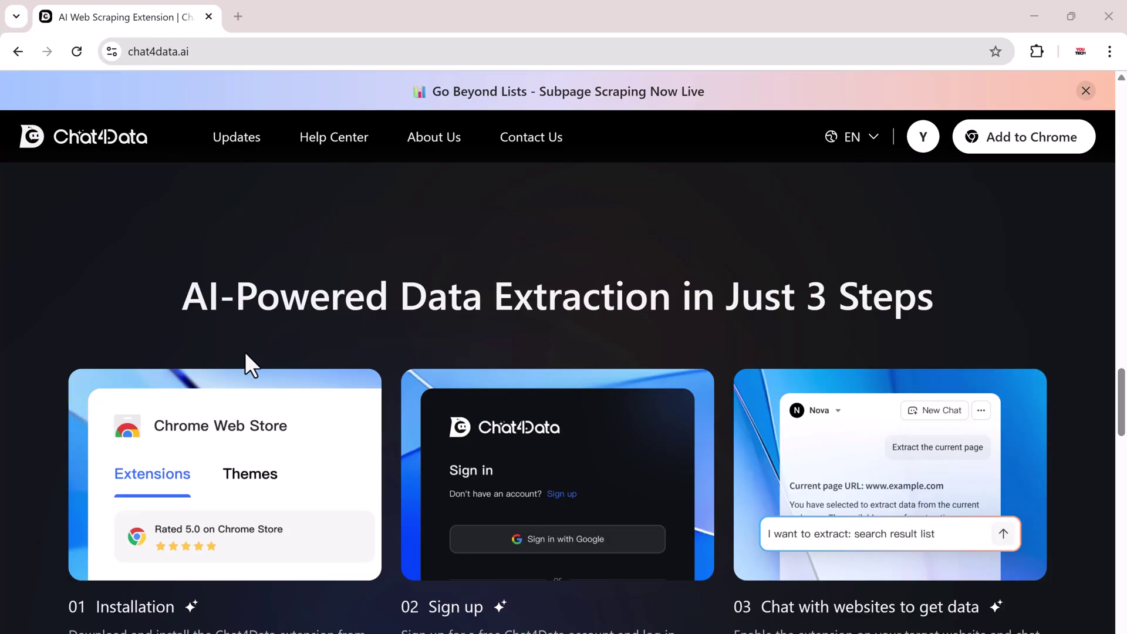
pyautogui.scroll(-11, 499, 350)
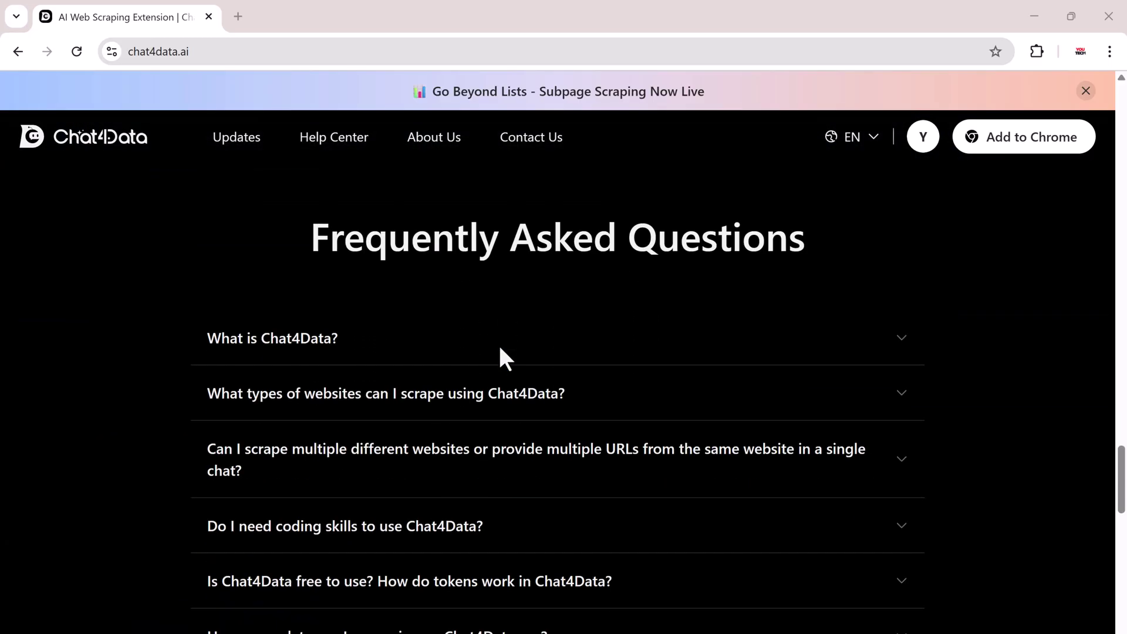
pyautogui.scroll(20, 499, 343)
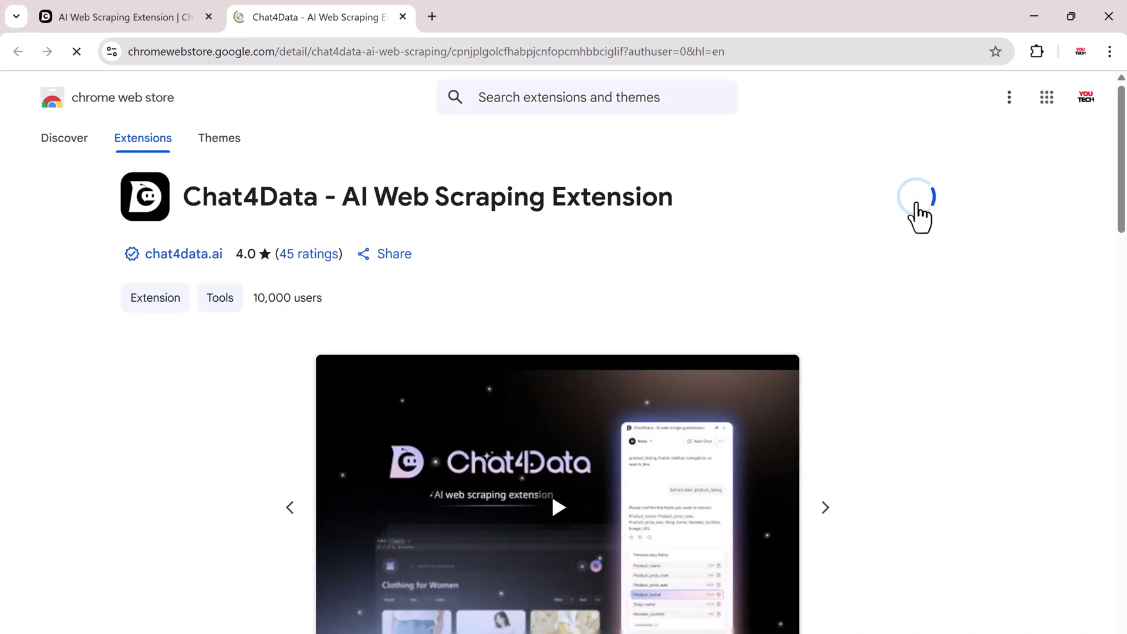
# Confirm adding the Chat4Data - AI Web Scraping Extension to Chrome.
pyautogui.click(629, 213)
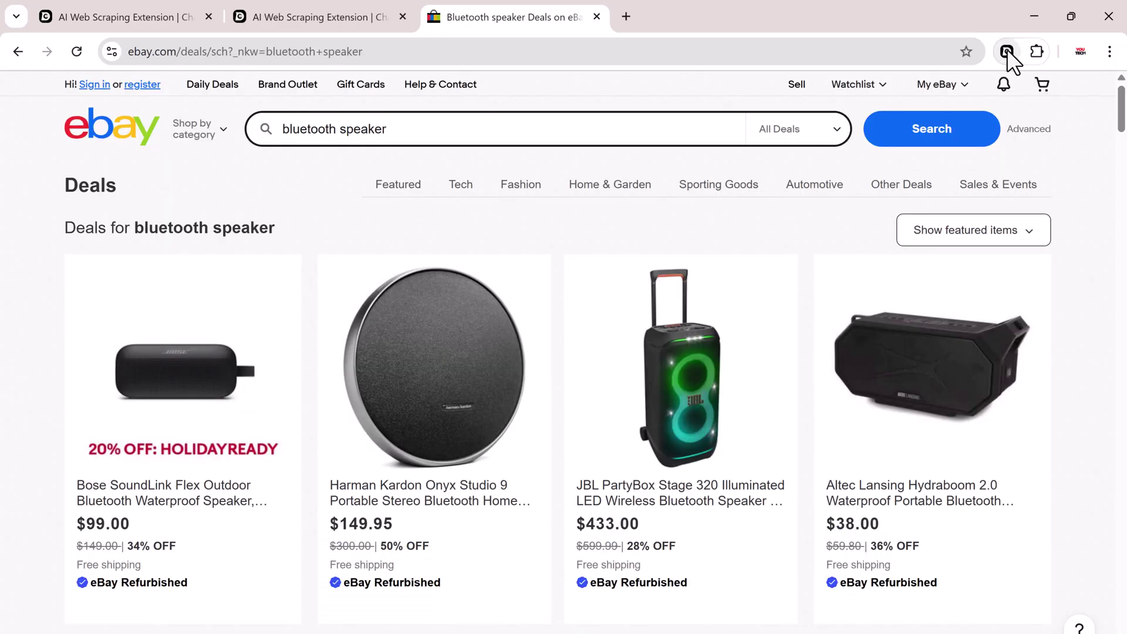
# Log in to Chat4Data and request data extraction from the eBay bluetooth speaker deals page.
pyautogui.click(1005, 51)
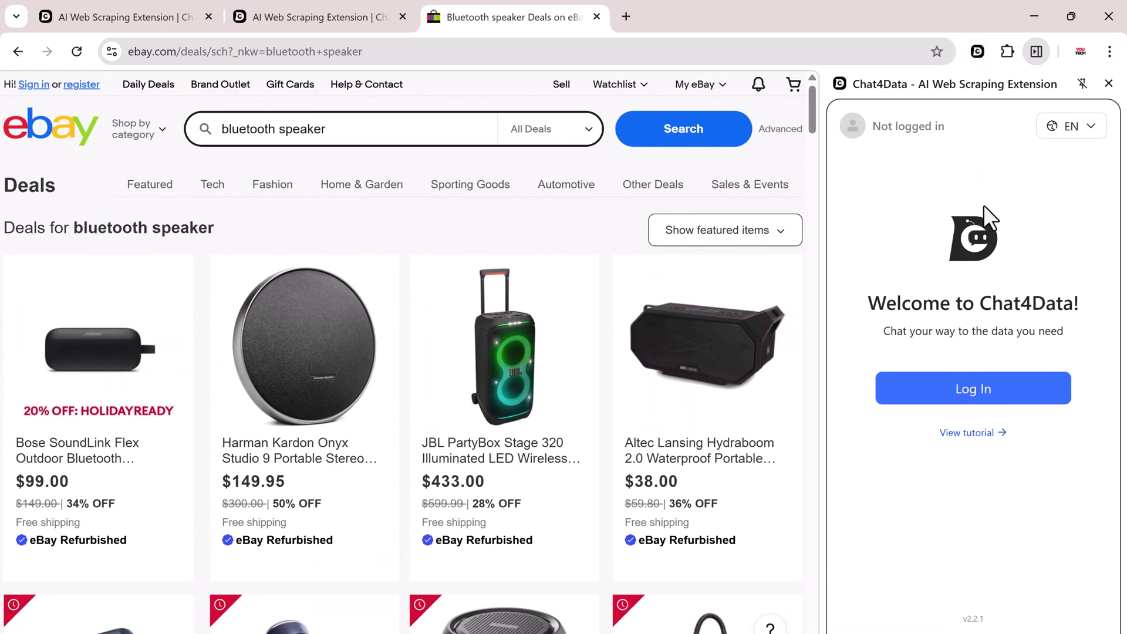
pyautogui.click(988, 401)
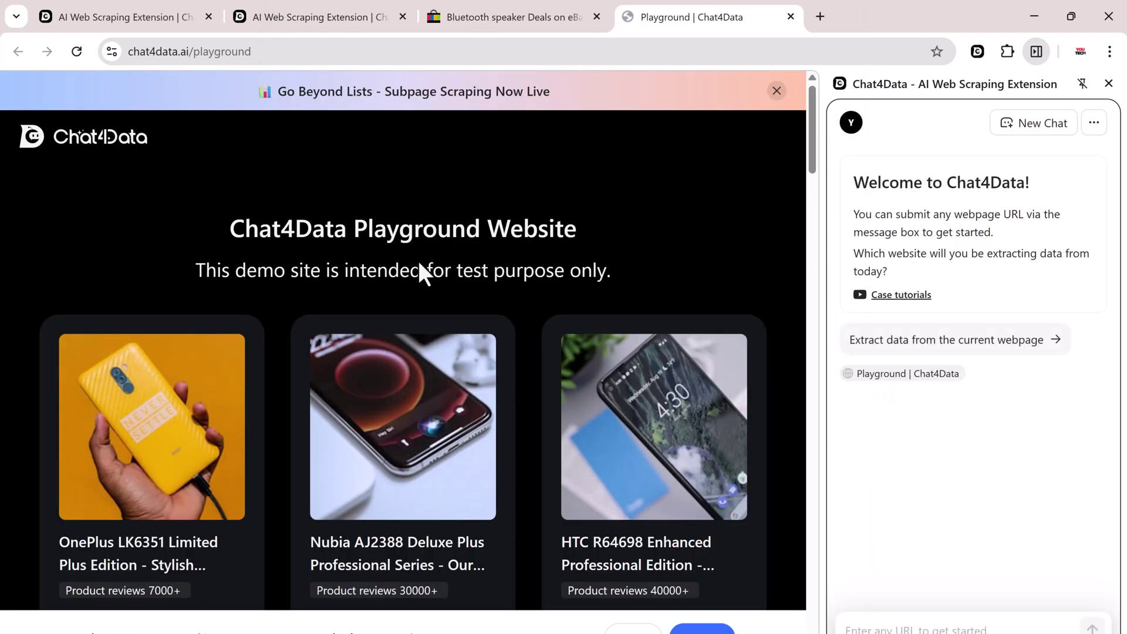
pyautogui.click(573, 9)
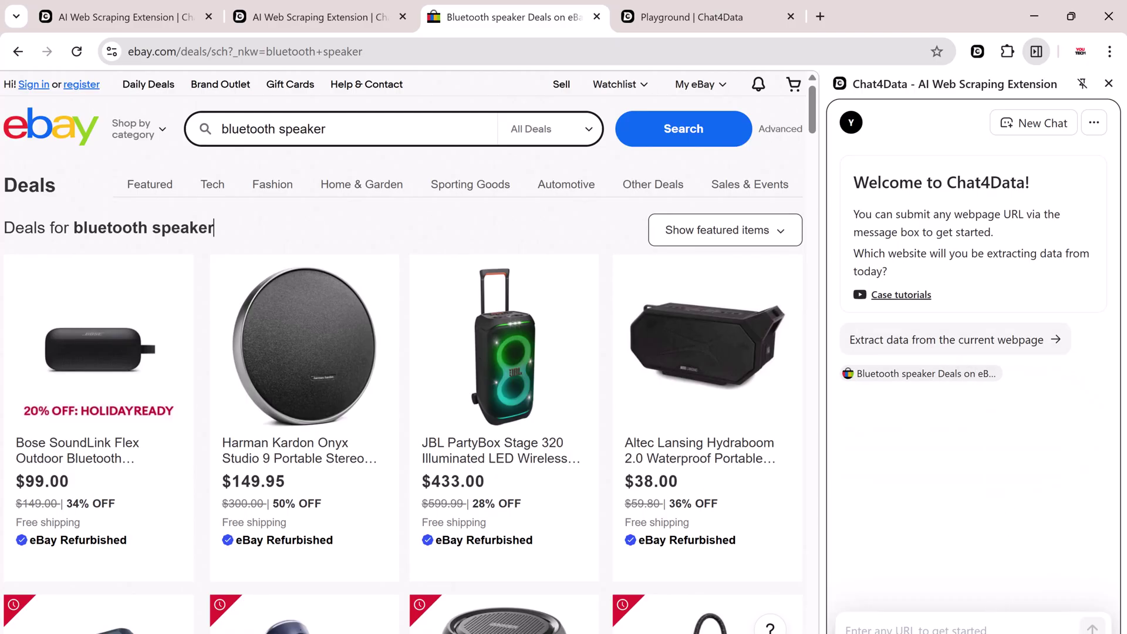
pyautogui.click(977, 625)
pyautogui.click(946, 349)
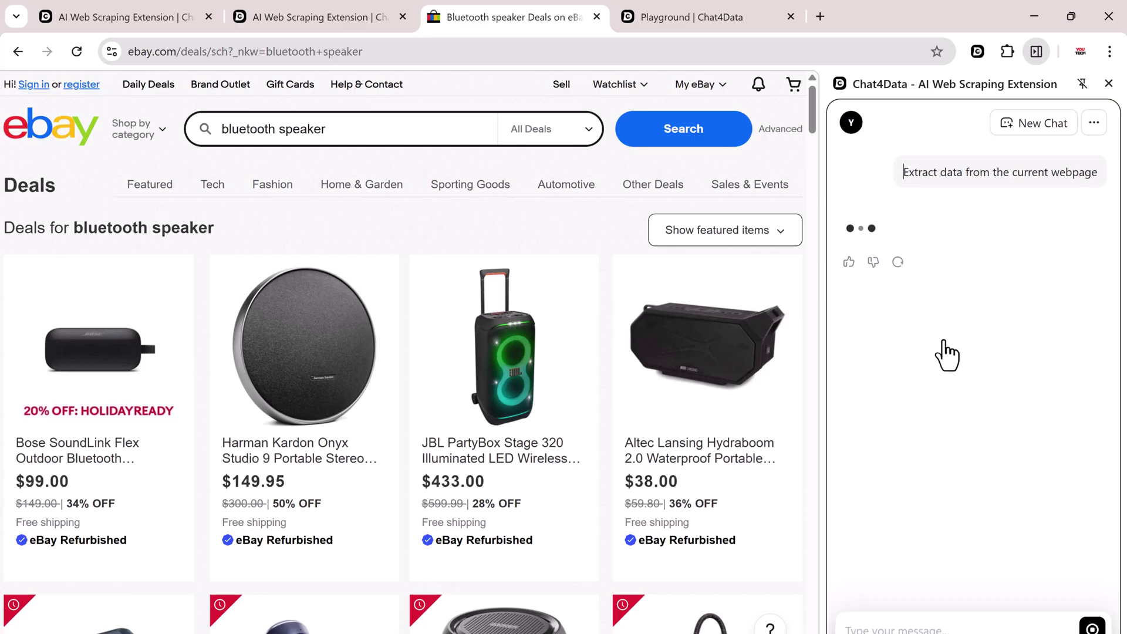
# Scroll down the eBay speaker deals page while Chat4Data analyzes it.
pyautogui.scroll(-2, 809, 422)
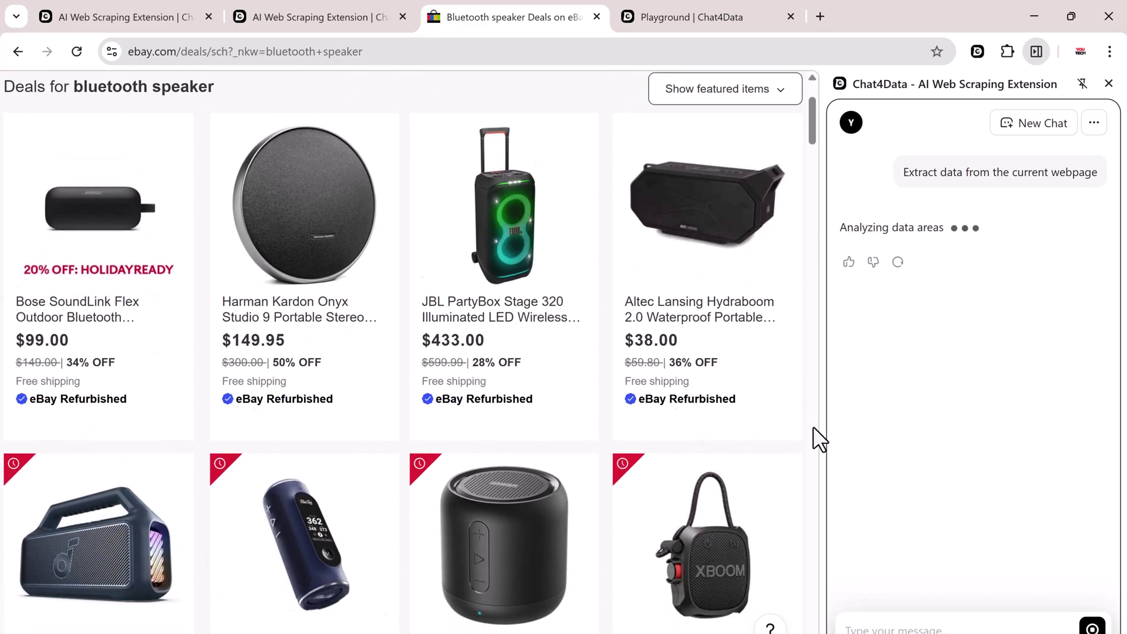
pyautogui.scroll(-20, 812, 426)
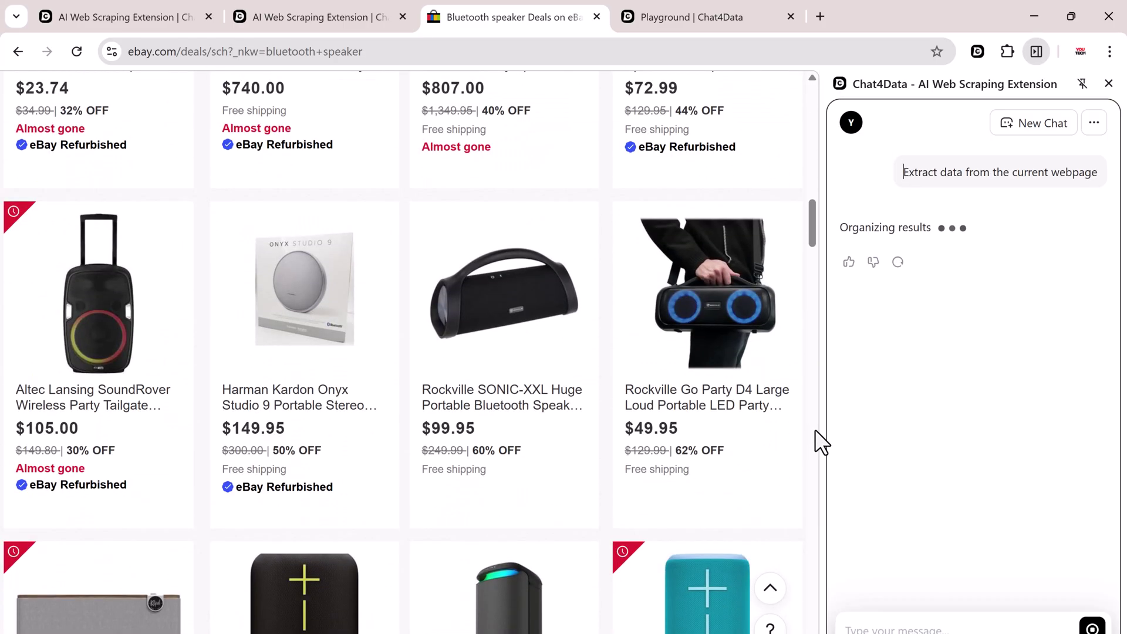
pyautogui.scroll(-5, 815, 430)
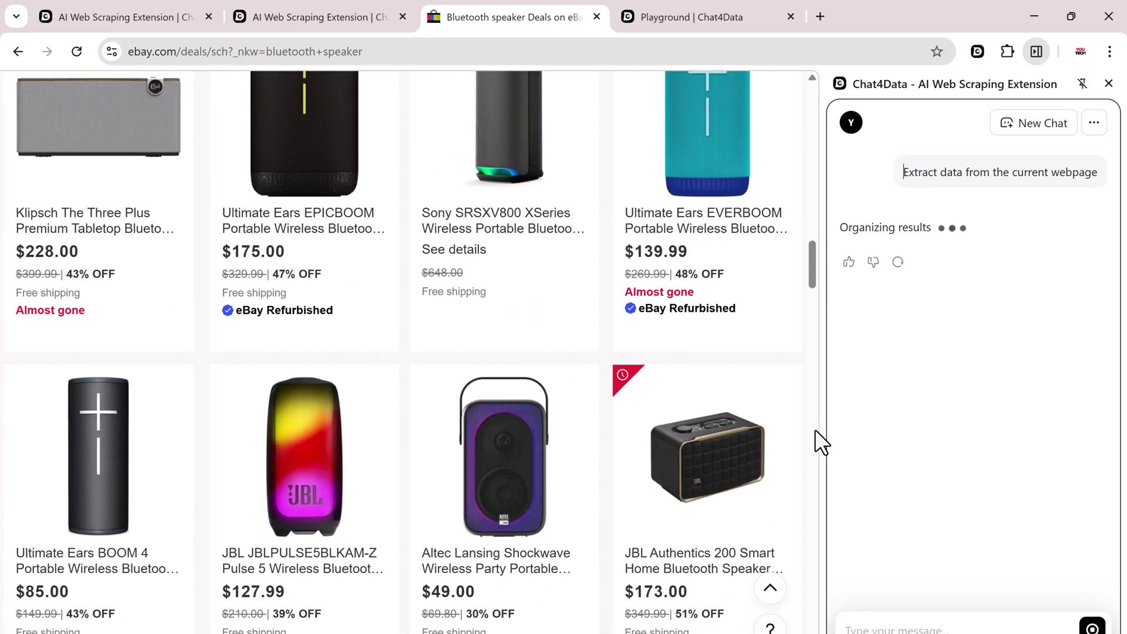
pyautogui.scroll(-6, 815, 430)
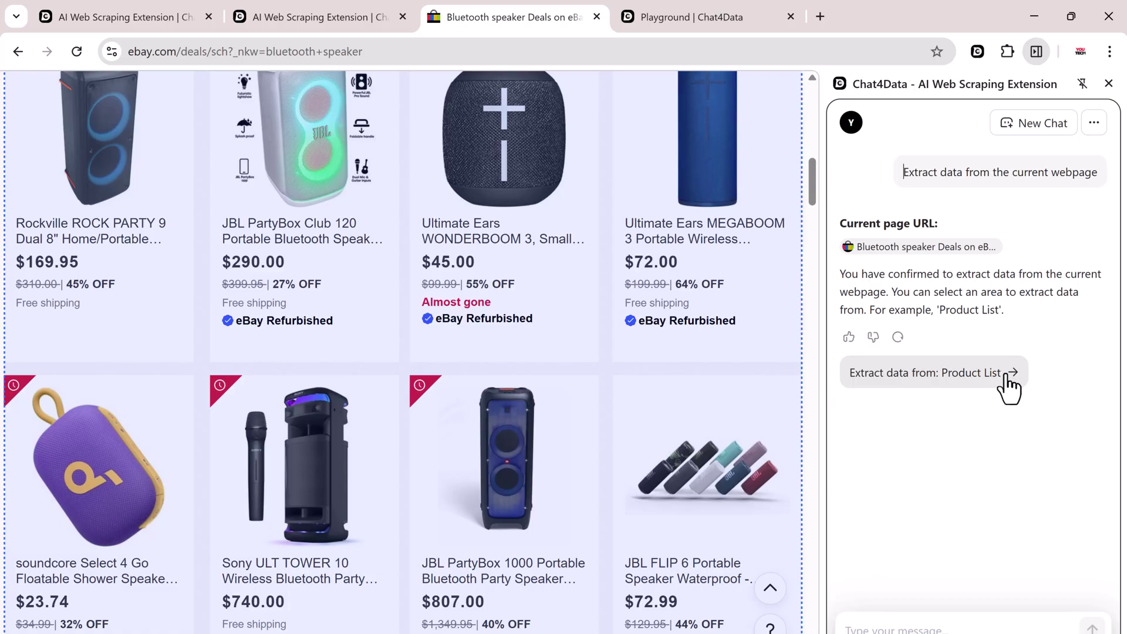
# Pick Product List as the eBay extraction area and scroll through its available data fields.
pyautogui.click(1008, 375)
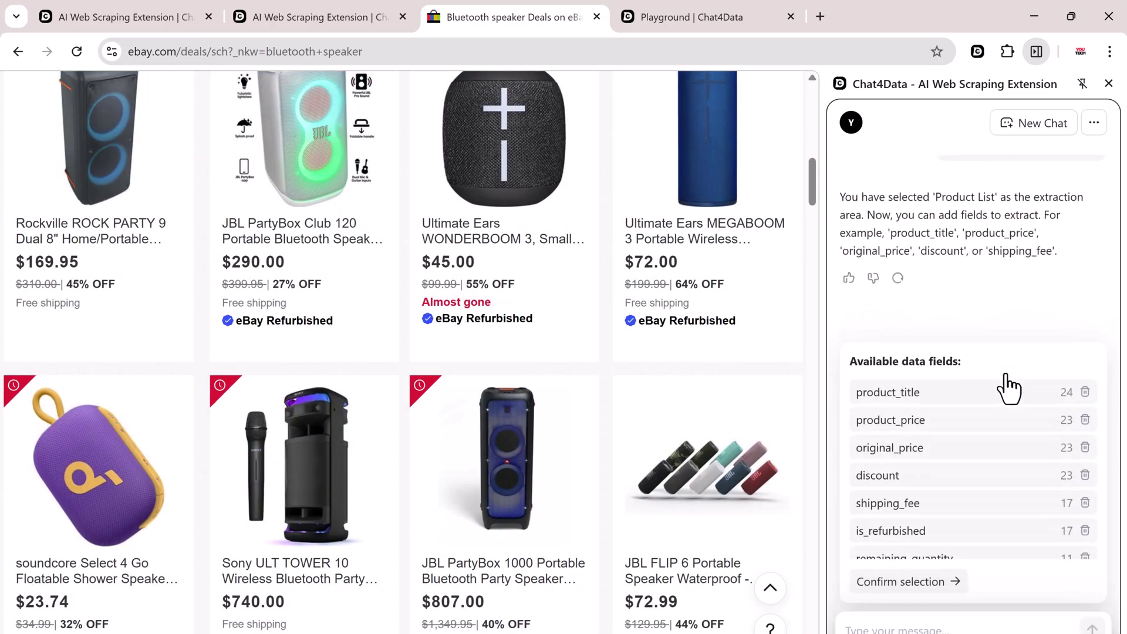
pyautogui.scroll(-2, 1002, 432)
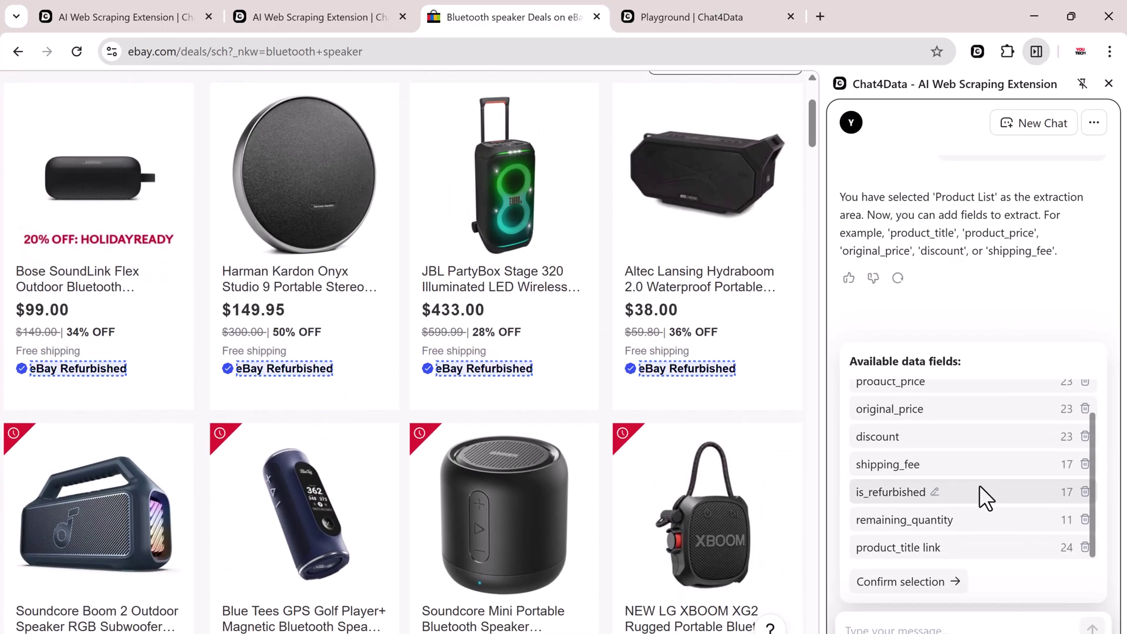
pyautogui.scroll(-5, 809, 509)
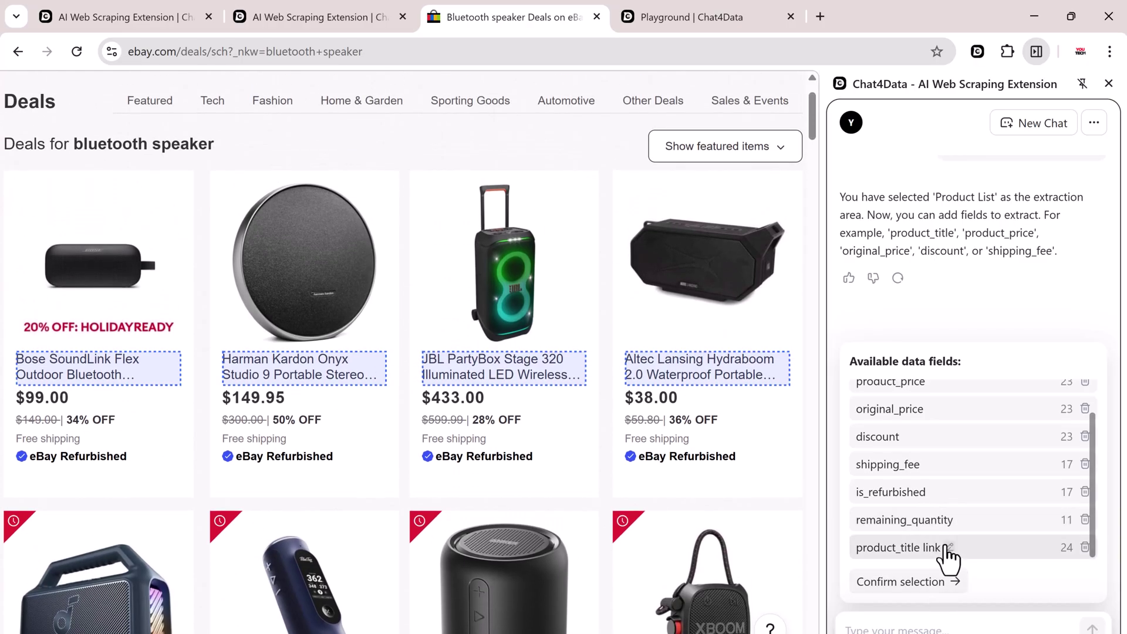
pyautogui.scroll(2, 944, 540)
pyautogui.scroll(-2, 1030, 505)
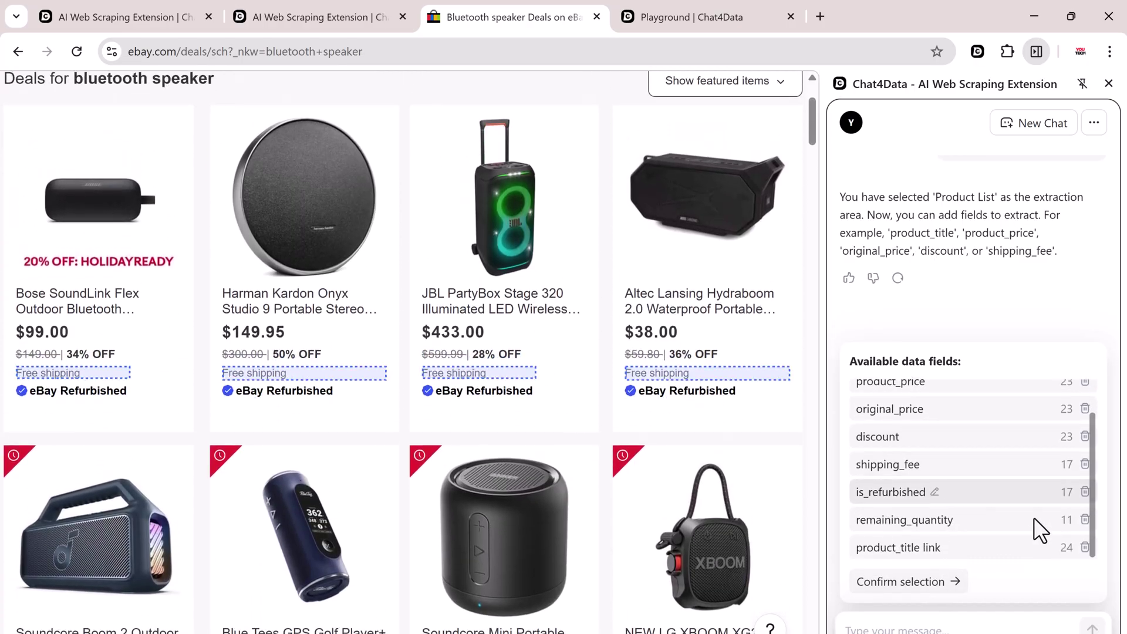
# Confirm the eBay fields, download the 24 extracted speaker deals as CSV, and show recent downloads.
pyautogui.click(909, 587)
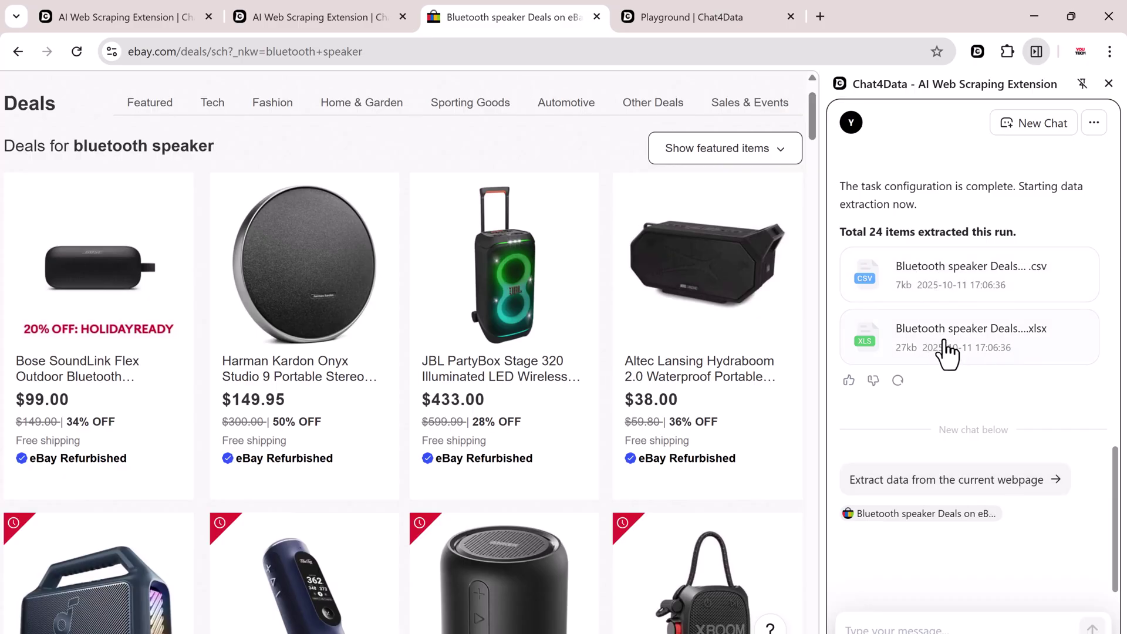
pyautogui.click(955, 280)
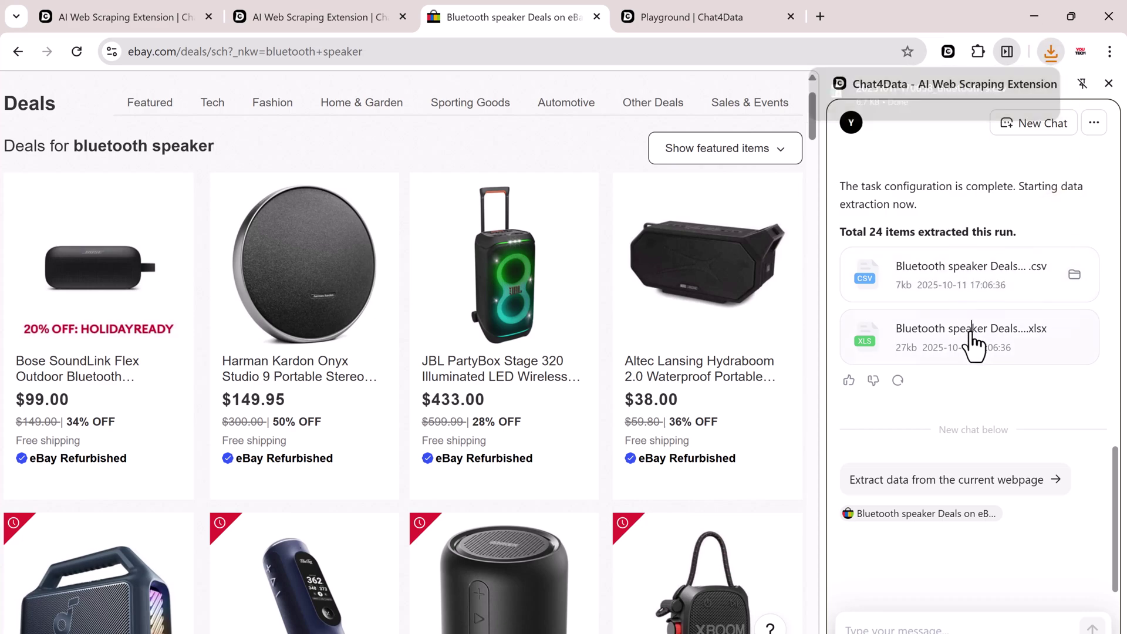
pyautogui.click(1051, 51)
# Open the bluetooth speaker deals workbook in Excel and widen its is_refurbished column.
pyautogui.click(925, 135)
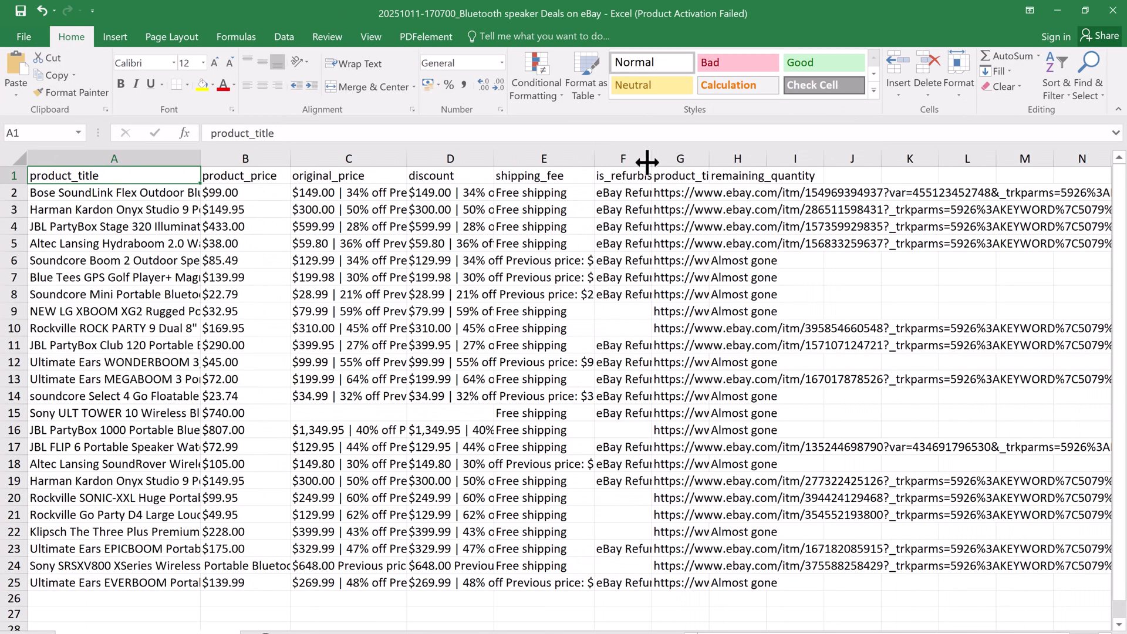
pyautogui.moveTo(653, 156); pyautogui.dragTo(693, 156)
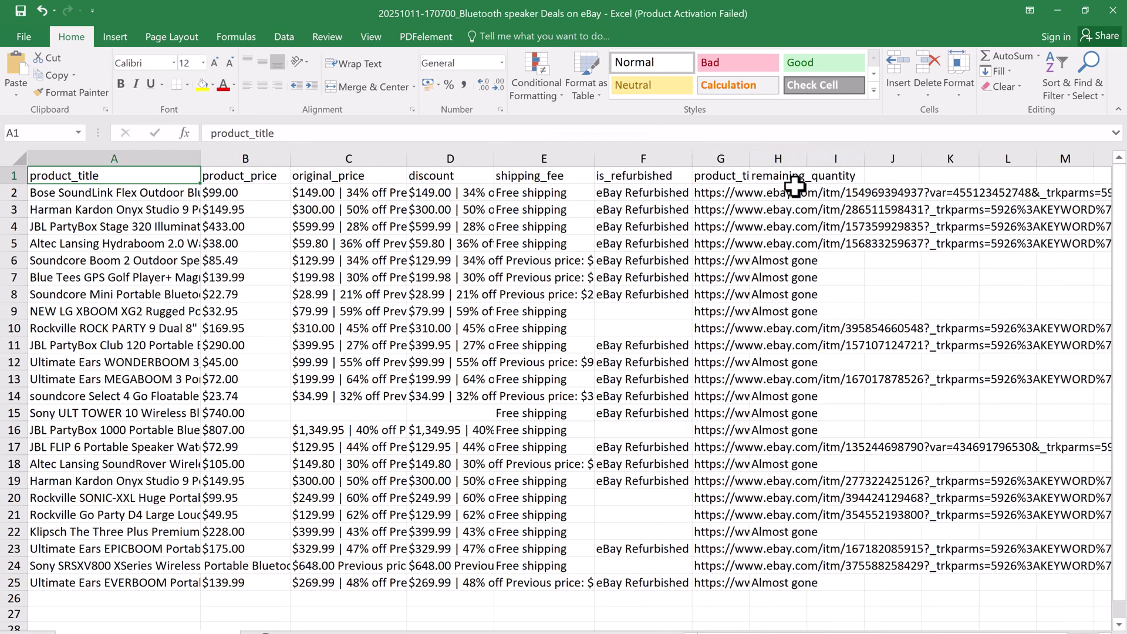
pyautogui.scroll(-2, 842, 472)
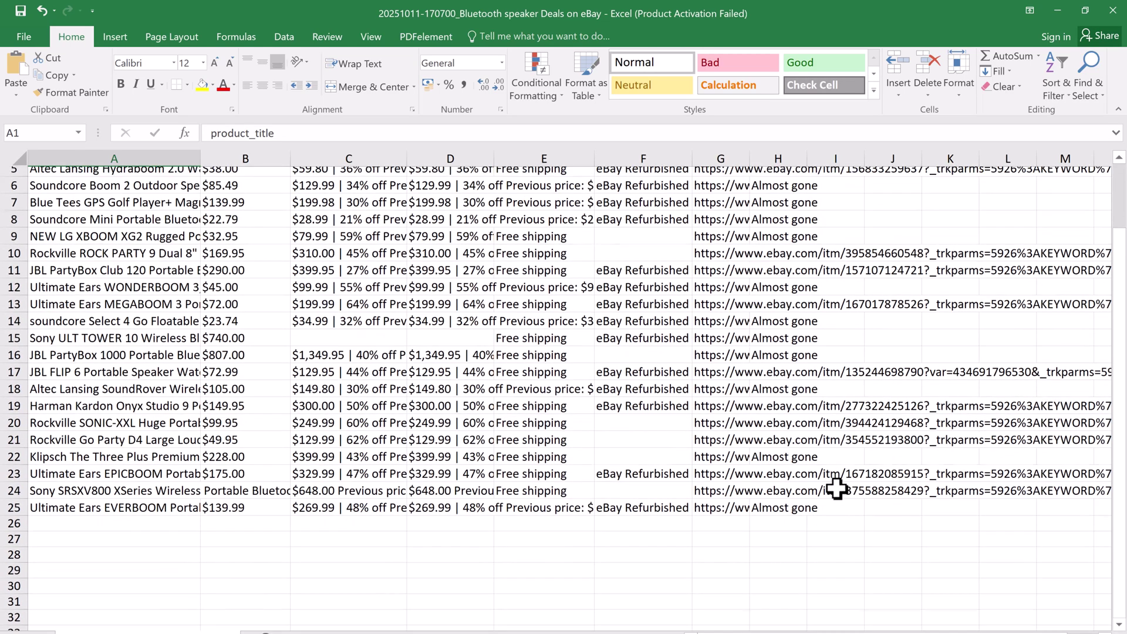
pyautogui.scroll(2, 838, 484)
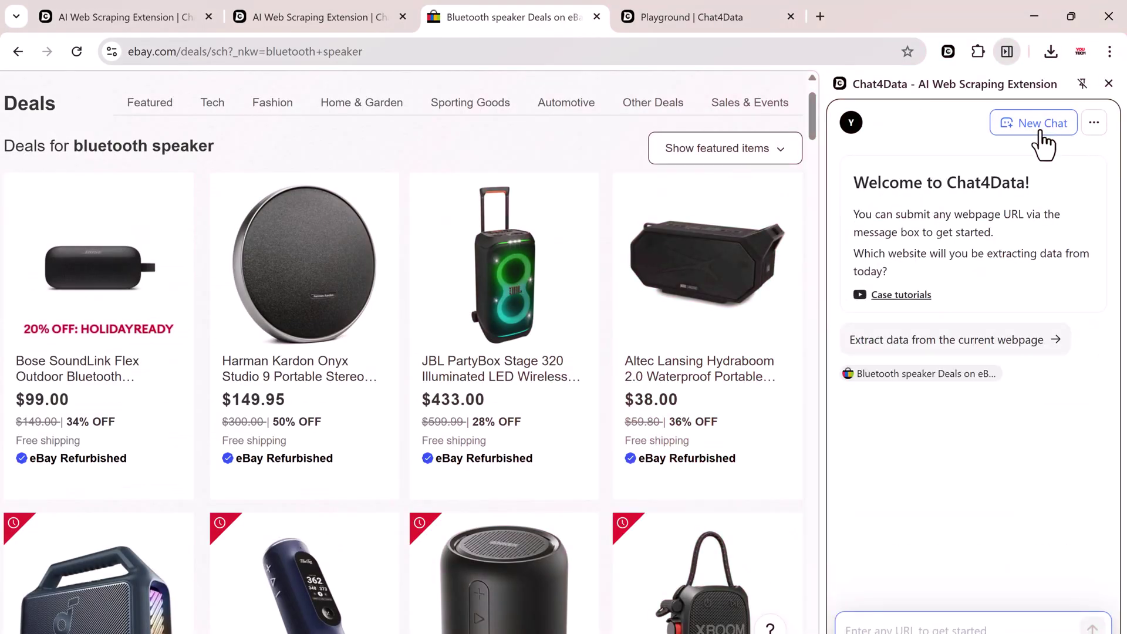
# Send the Amazon iphone search link to Chat4Data and choose Product List as the extraction area.
pyautogui.click(1094, 124)
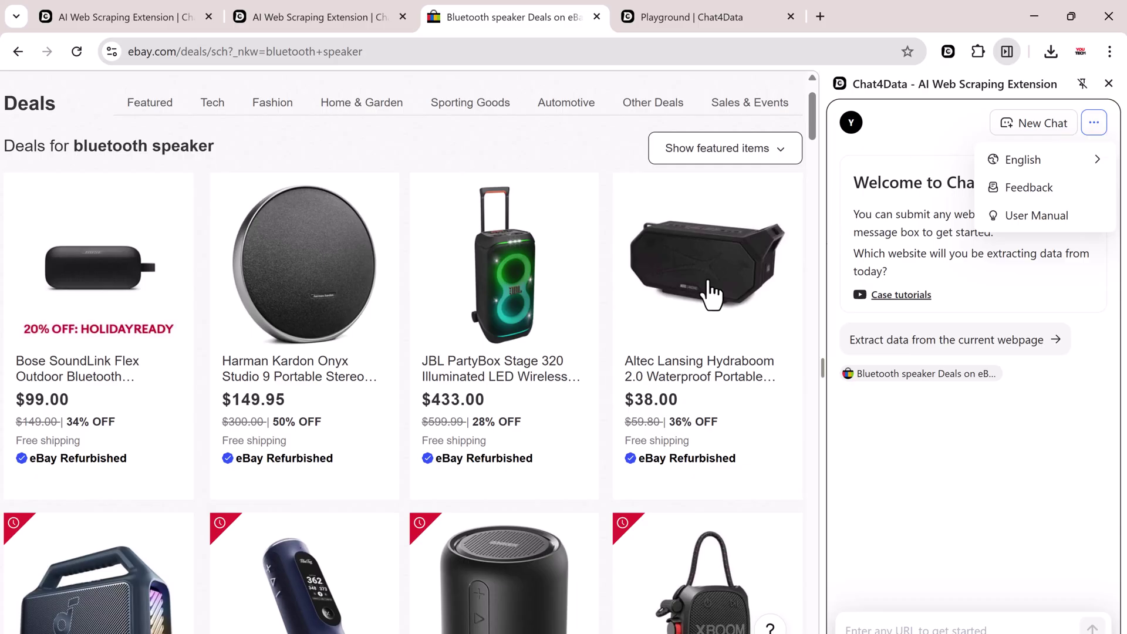
pyautogui.click(976, 623)
pyautogui.write('https://www.amazon.com/s?k=iphone&i=mobile&crid=KMAXAS210O17&sprefix=i%2Cmobile%2C711&ref=nb_sb_noss_2')
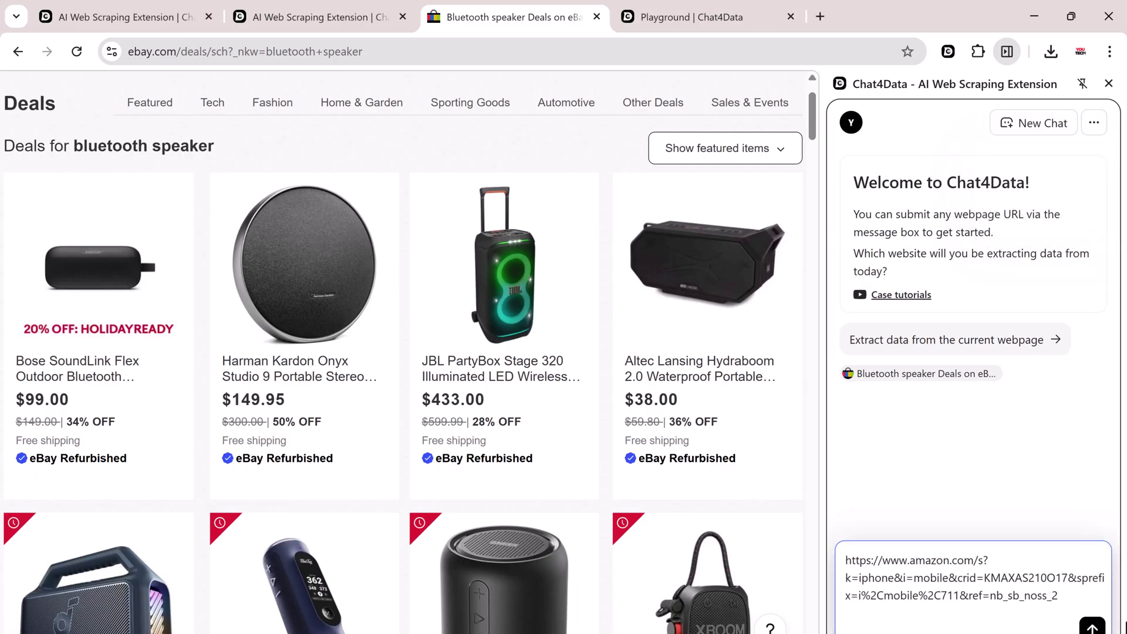
pyautogui.press('Return')
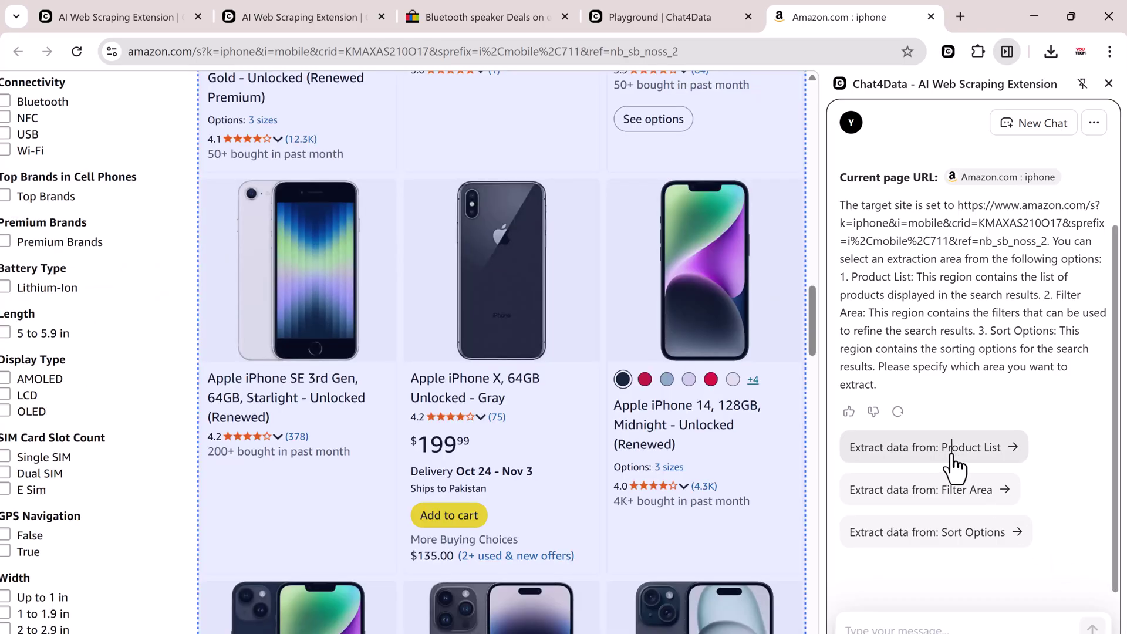
pyautogui.click(949, 462)
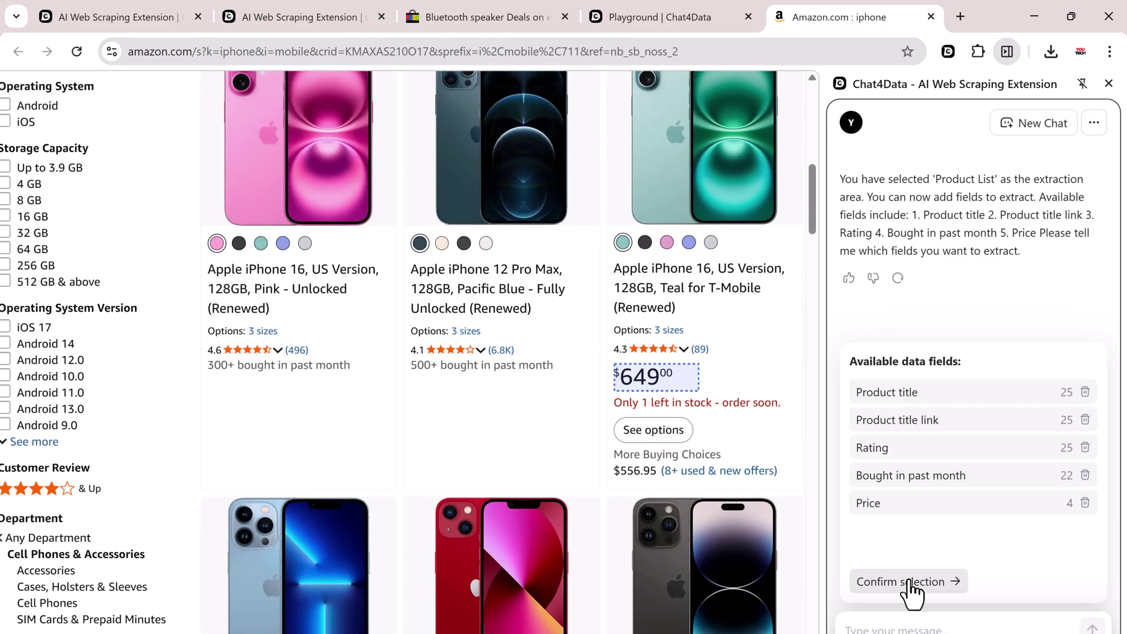
# Confirm the five Amazon fields, from Product title to Price, for extraction.
pyautogui.click(889, 505)
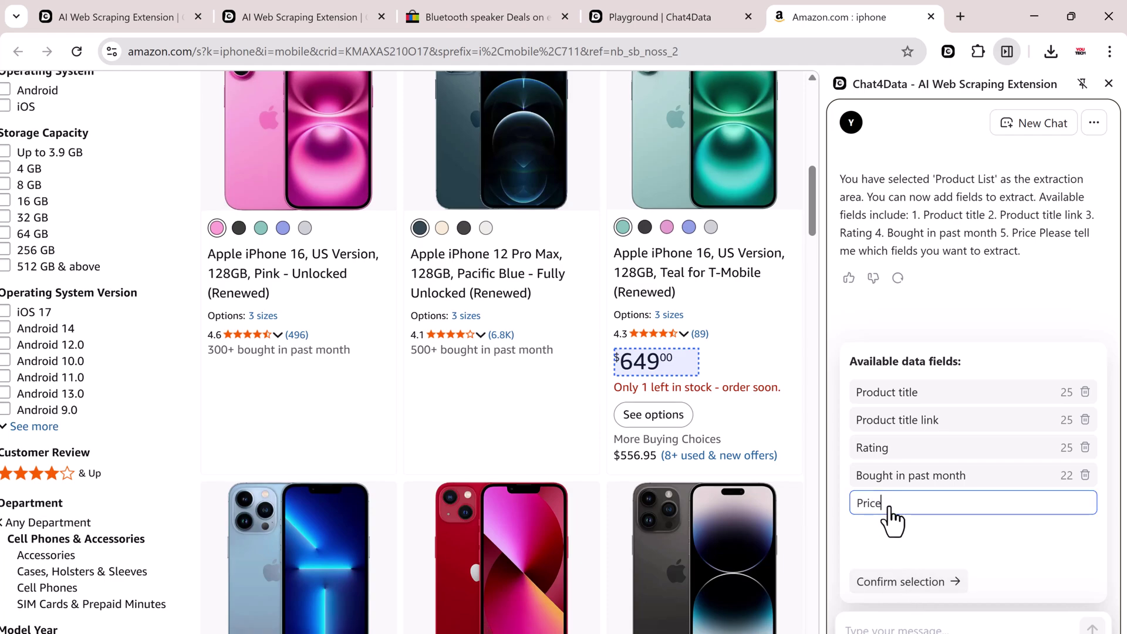
pyautogui.press('Return')
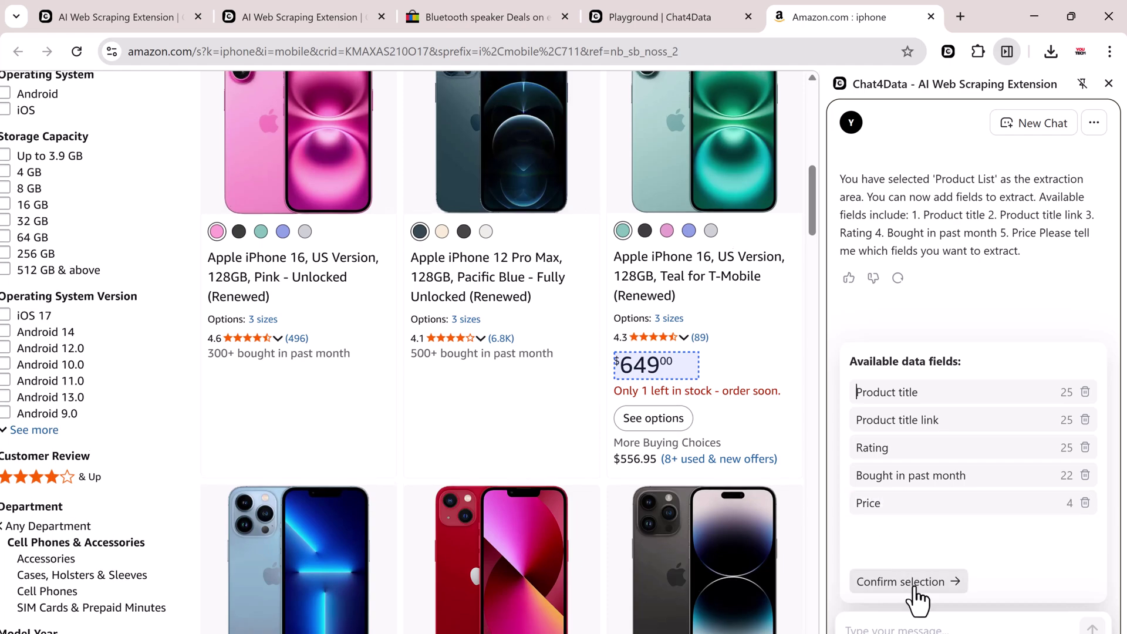
pyautogui.click(914, 587)
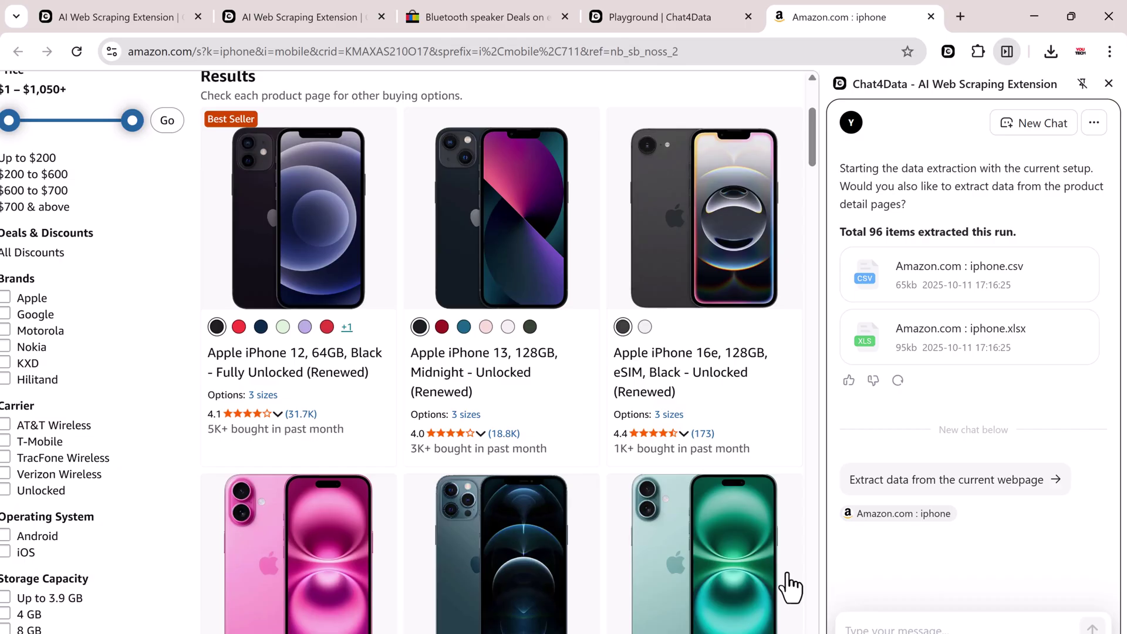
# Download the 96 Amazon iphone results as CSV and open the file in Excel.
pyautogui.click(1018, 280)
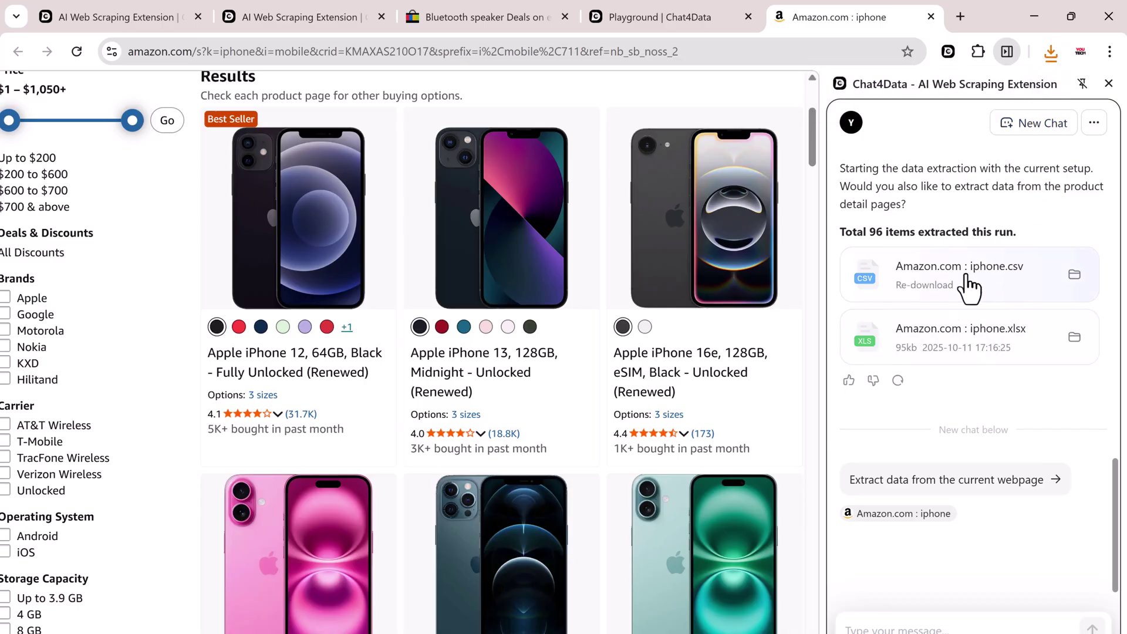
pyautogui.click(1050, 52)
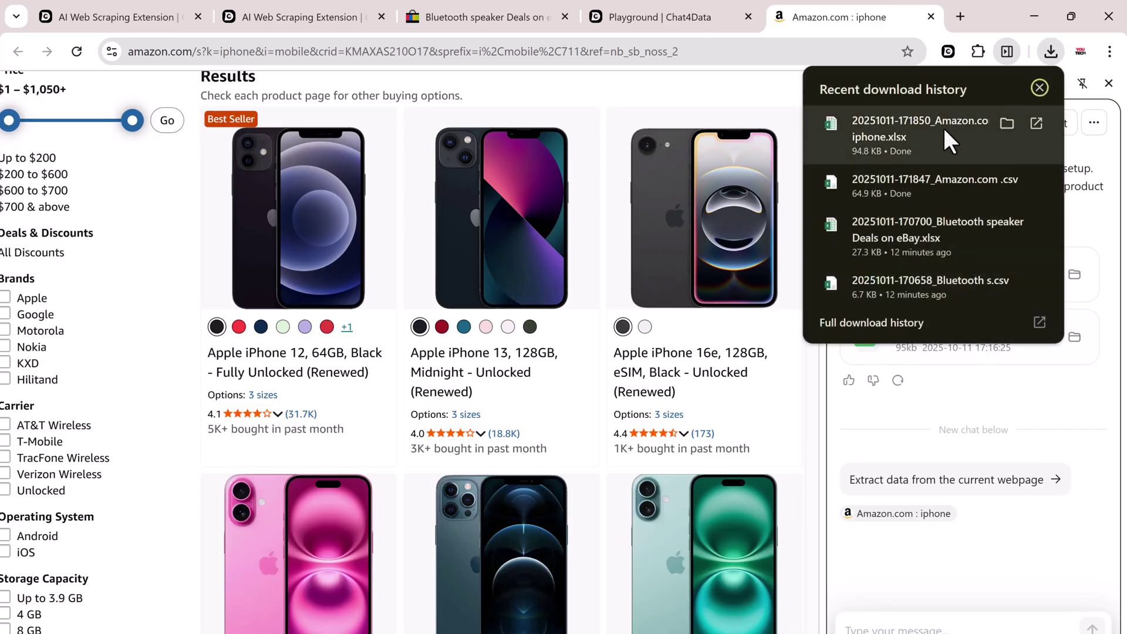
pyautogui.click(934, 182)
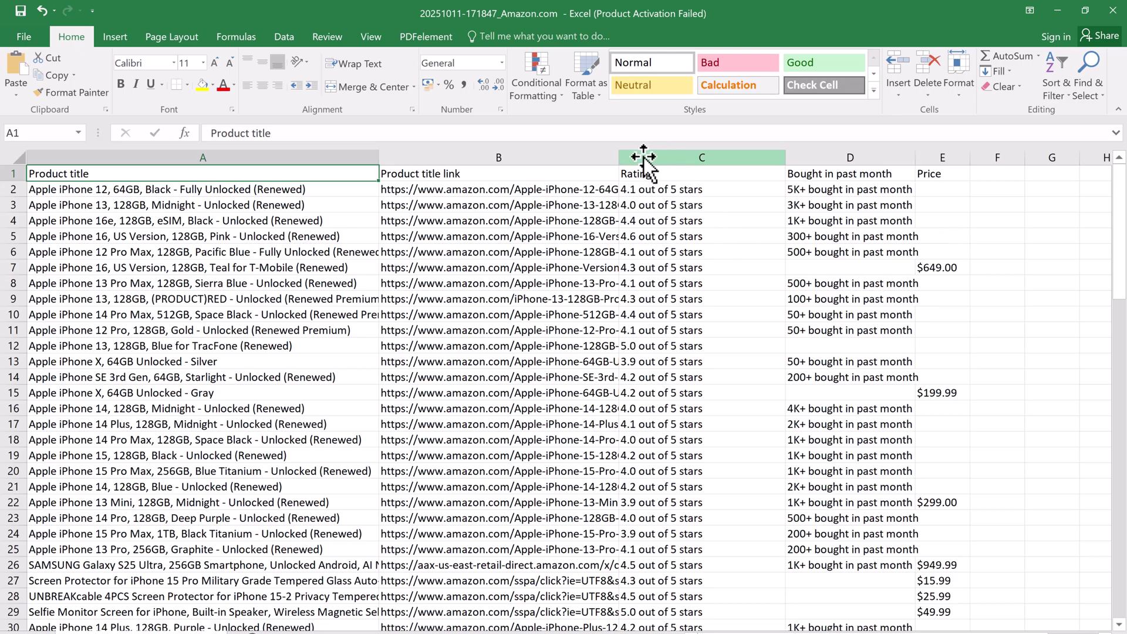
# Widen the Product title link column and select the Product title link, Rating and Bought in past month headings.
pyautogui.moveTo(778, 159); pyautogui.dragTo(733, 164)
pyautogui.moveTo(618, 157); pyautogui.dragTo(773, 159)
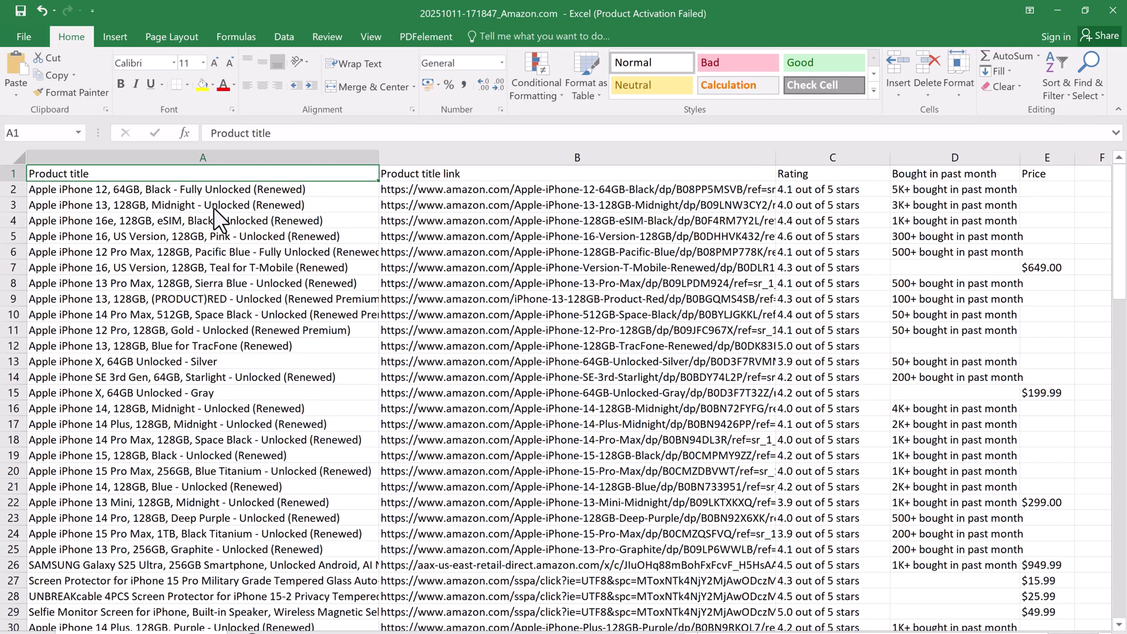
pyautogui.click(498, 176)
pyautogui.click(853, 177)
pyautogui.click(975, 174)
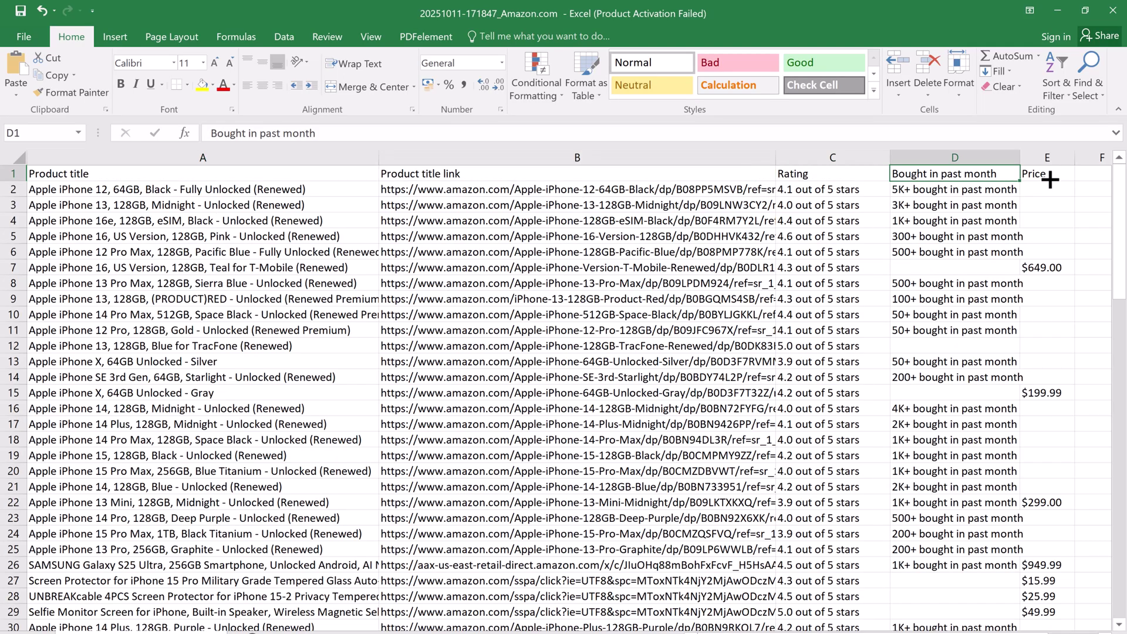
# Scroll through the 96 iphone rows and close the spreadsheet without saving.
pyautogui.scroll(-8, 988, 385)
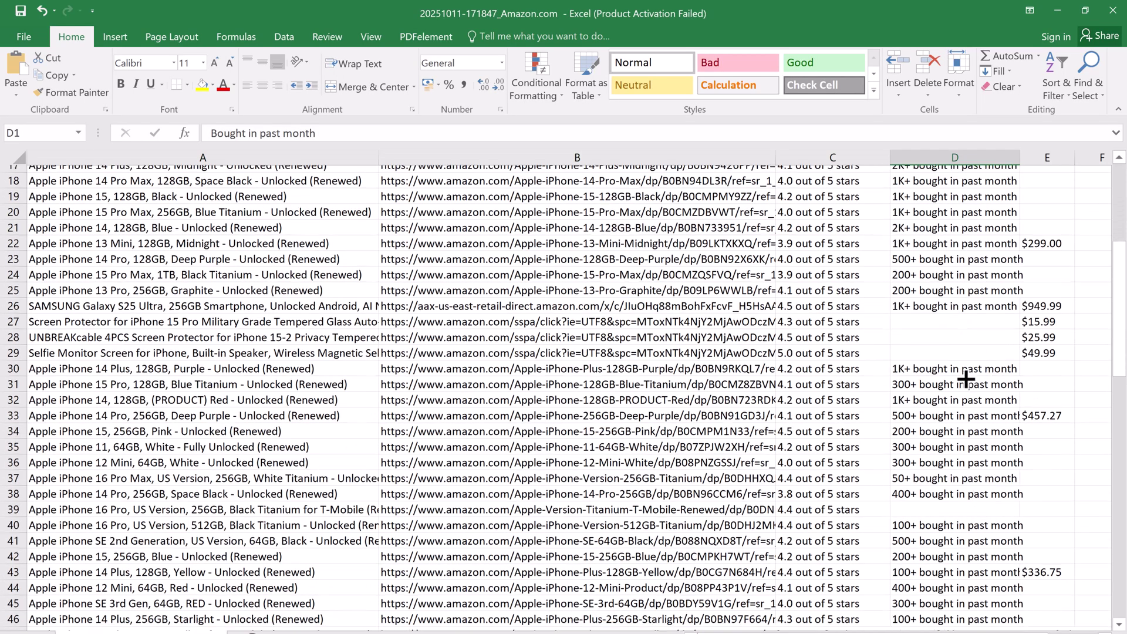
pyautogui.scroll(-4, 845, 360)
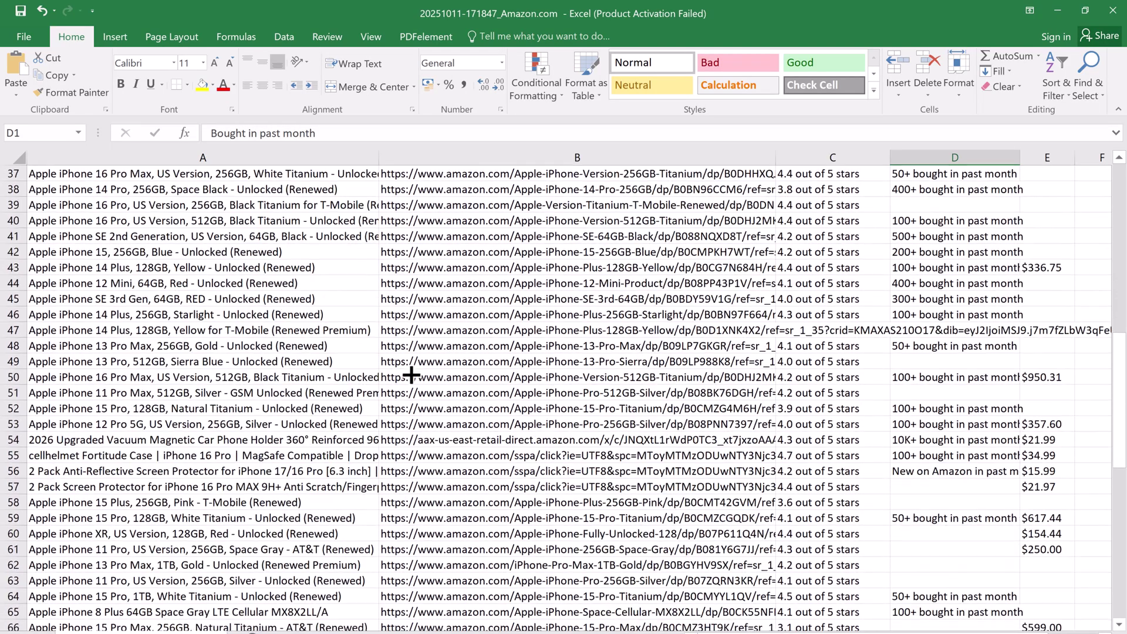
pyautogui.scroll(-2, 1013, 387)
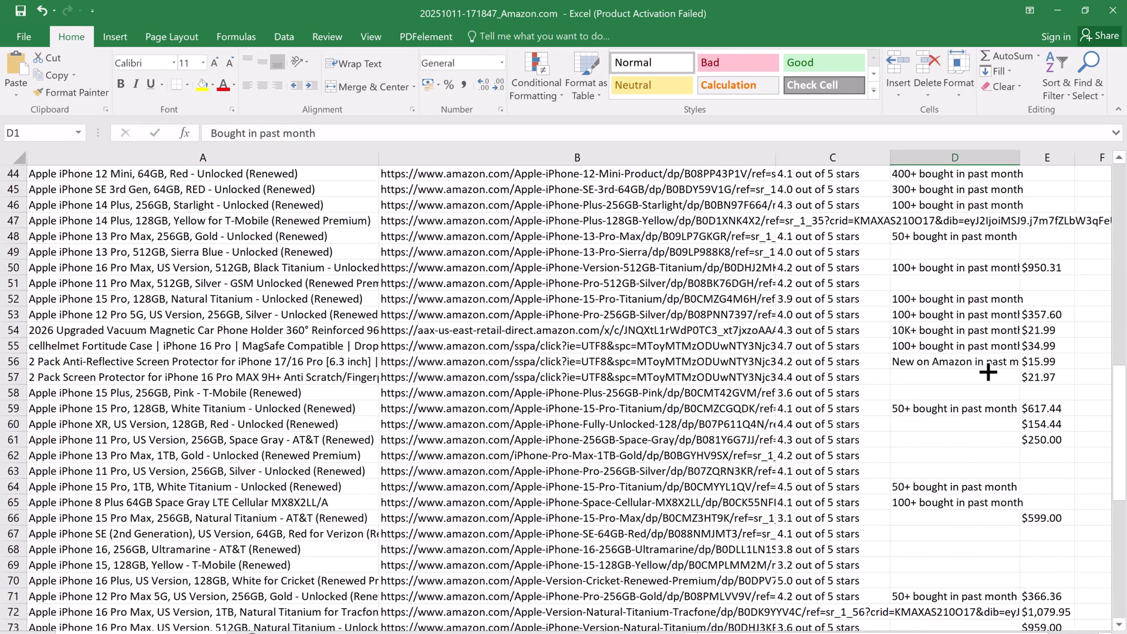
pyautogui.scroll(-11, 988, 372)
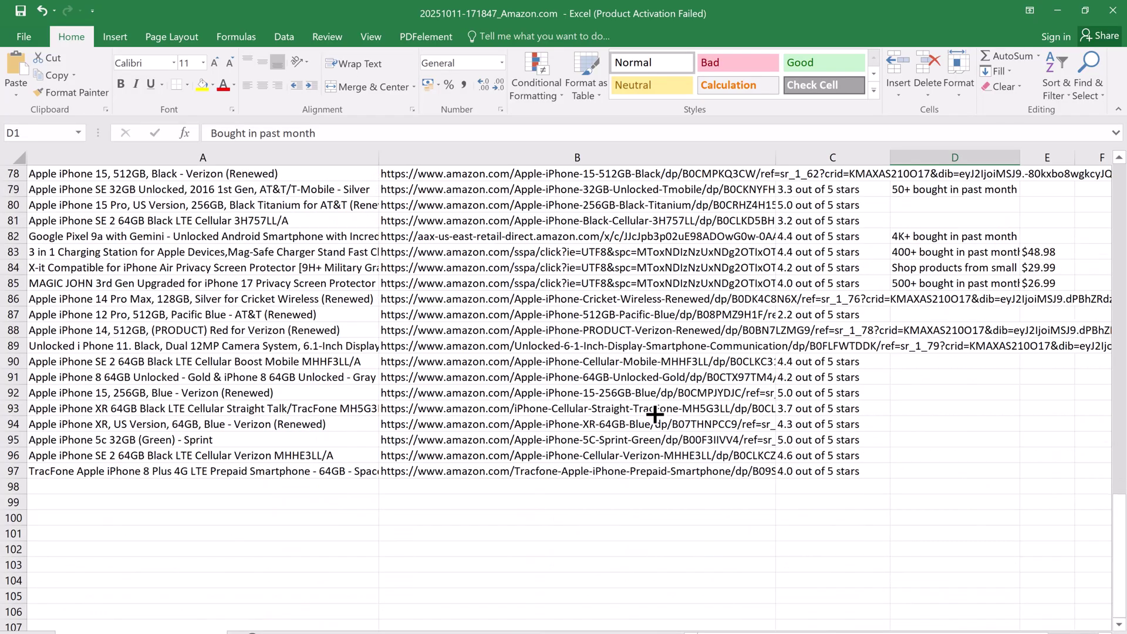
pyautogui.scroll(2, 655, 414)
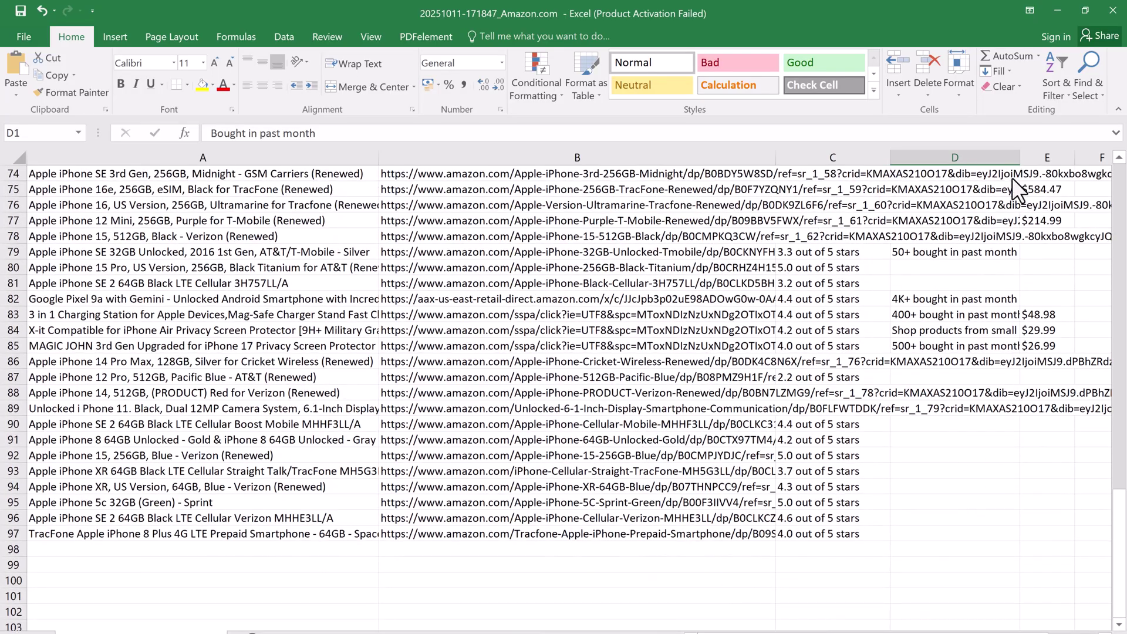
pyautogui.click(1115, 10)
# Close the spreadsheet without saving, return to the chat4data.ai tab and close its Chat4Data panel.
pyautogui.click(578, 364)
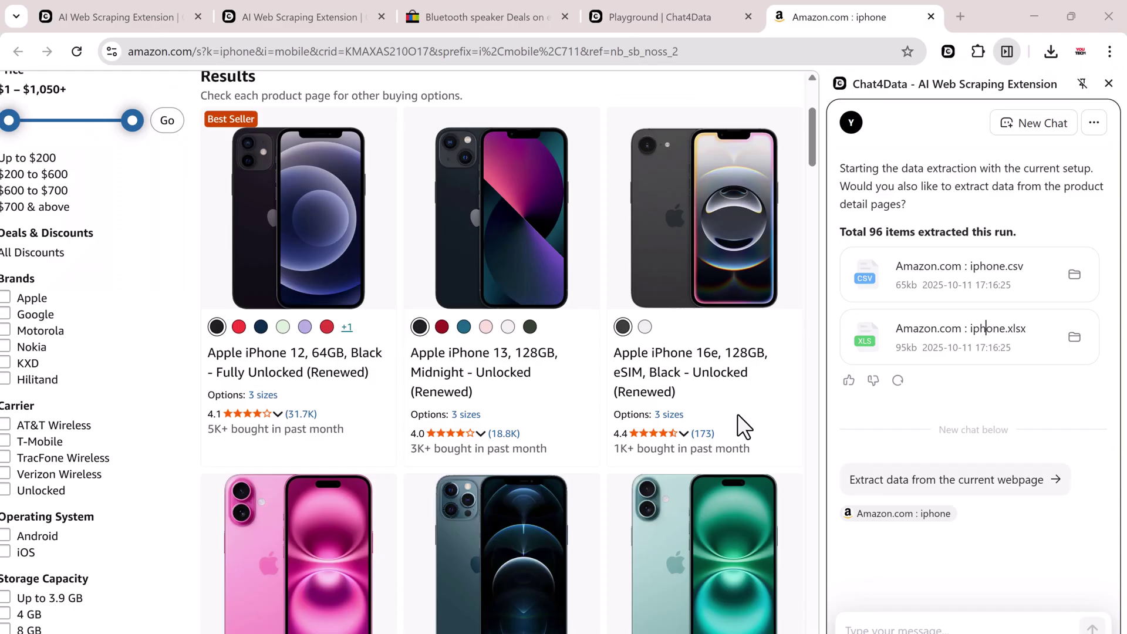
pyautogui.scroll(5, 864, 440)
pyautogui.scroll(1, 646, 346)
pyautogui.scroll(3, 645, 346)
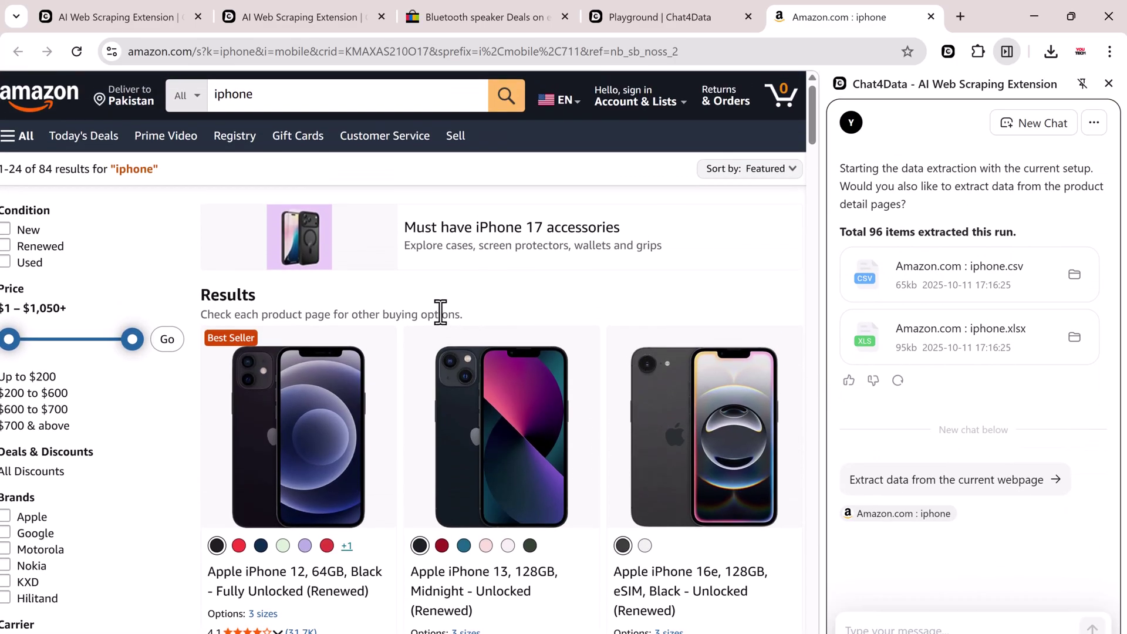
pyautogui.click(168, 12)
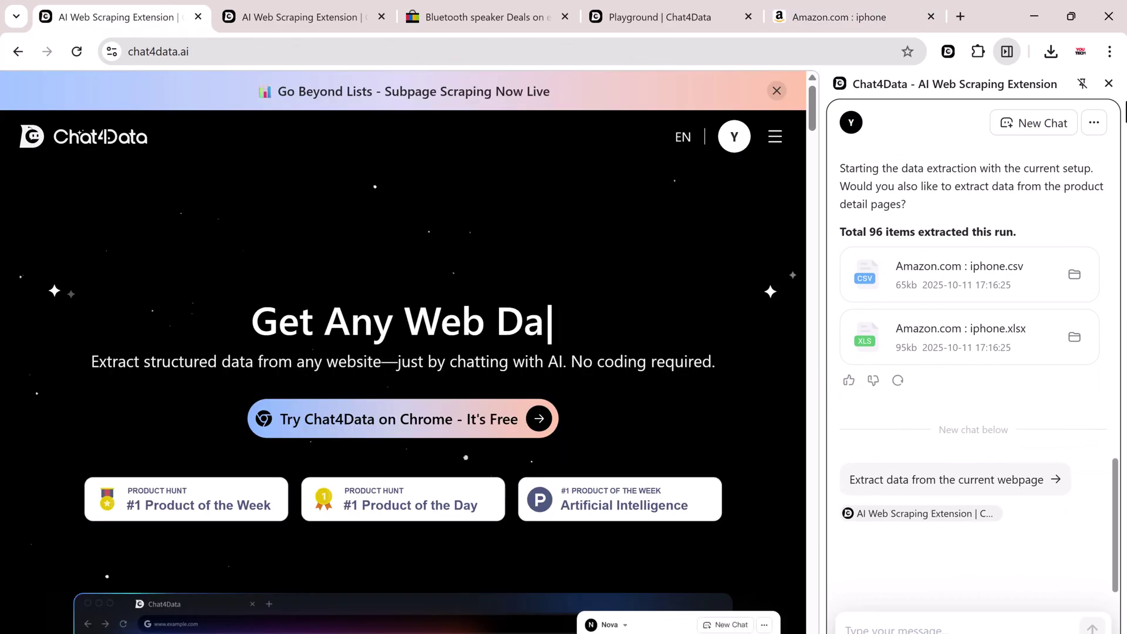
pyautogui.click(1108, 83)
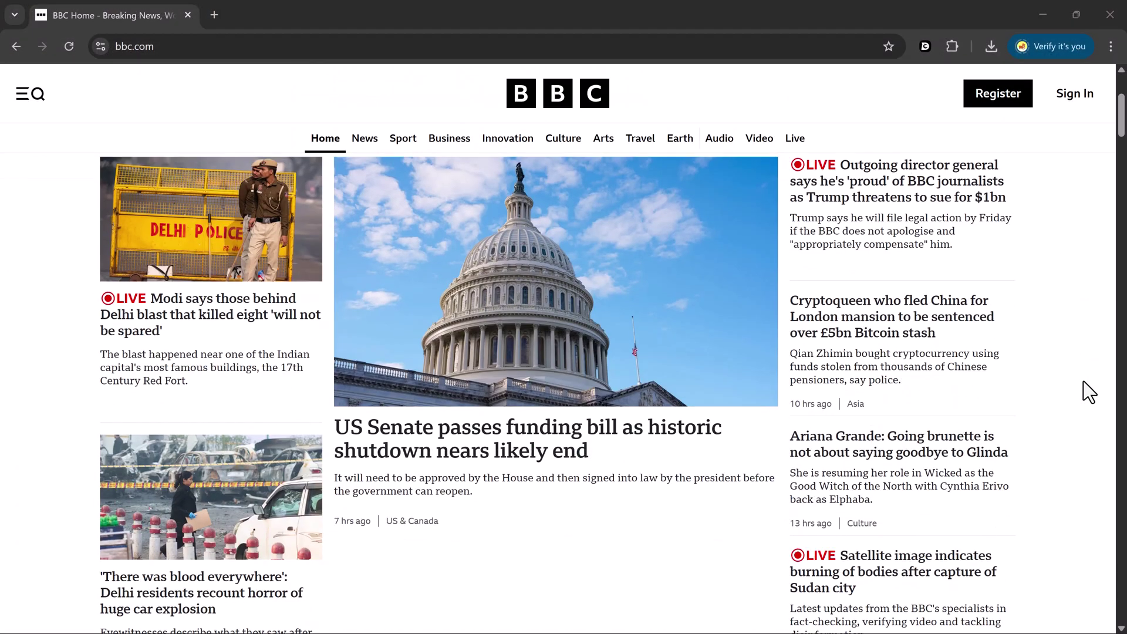
# Scroll the BBC homepage down to the eclipse travel story and open Chat4Data beside it.
pyautogui.scroll(-15, 1082, 382)
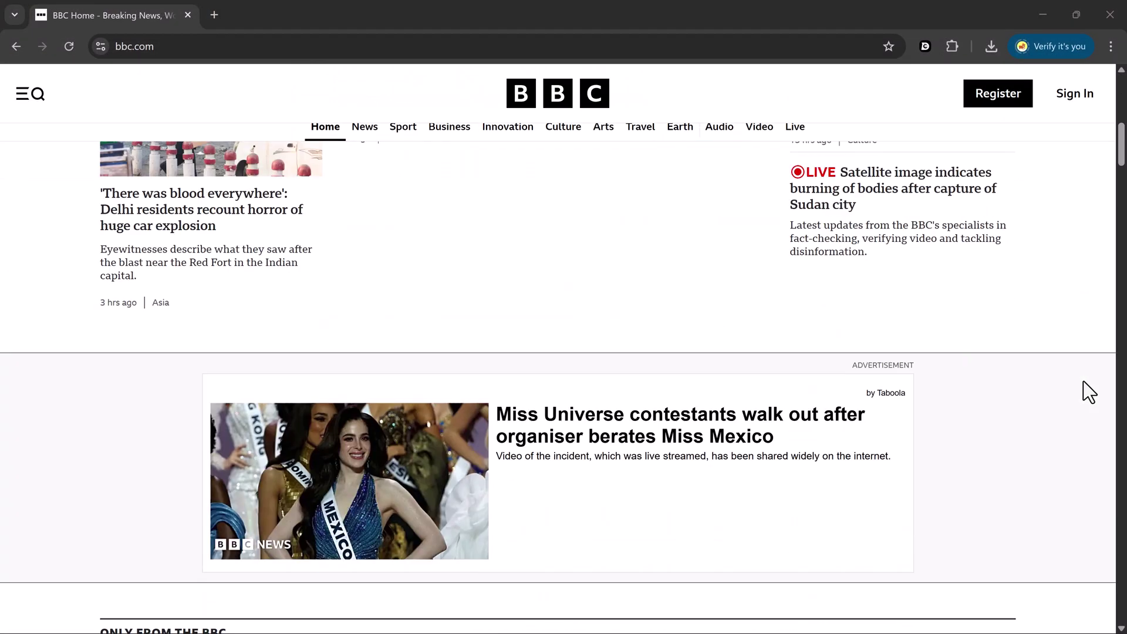
pyautogui.scroll(-20, 1083, 382)
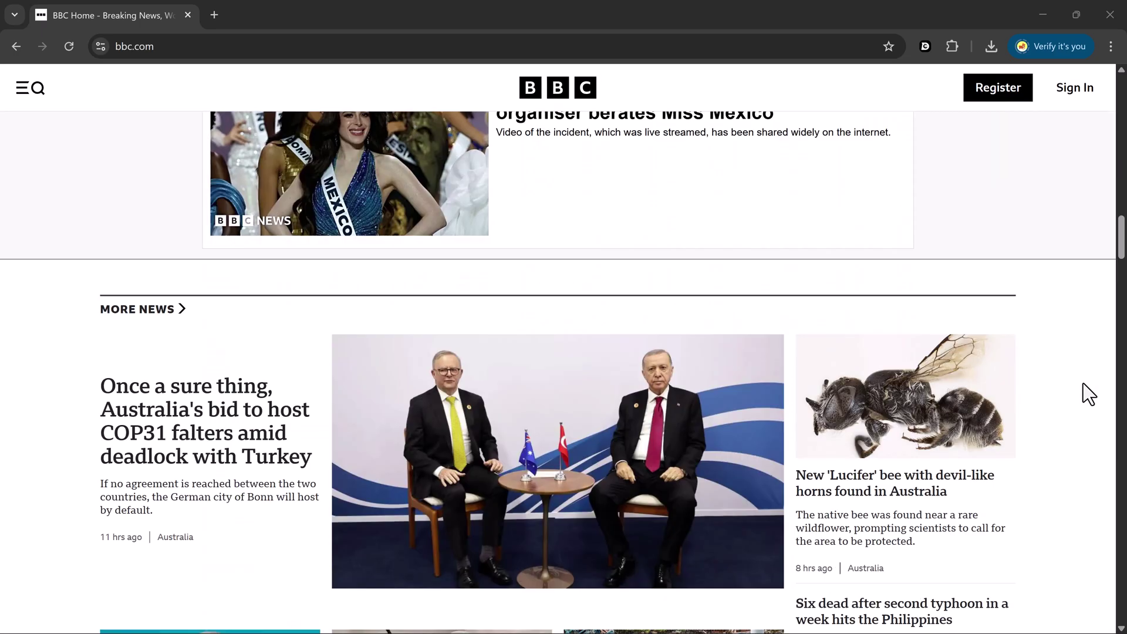
pyautogui.scroll(-10, 1083, 382)
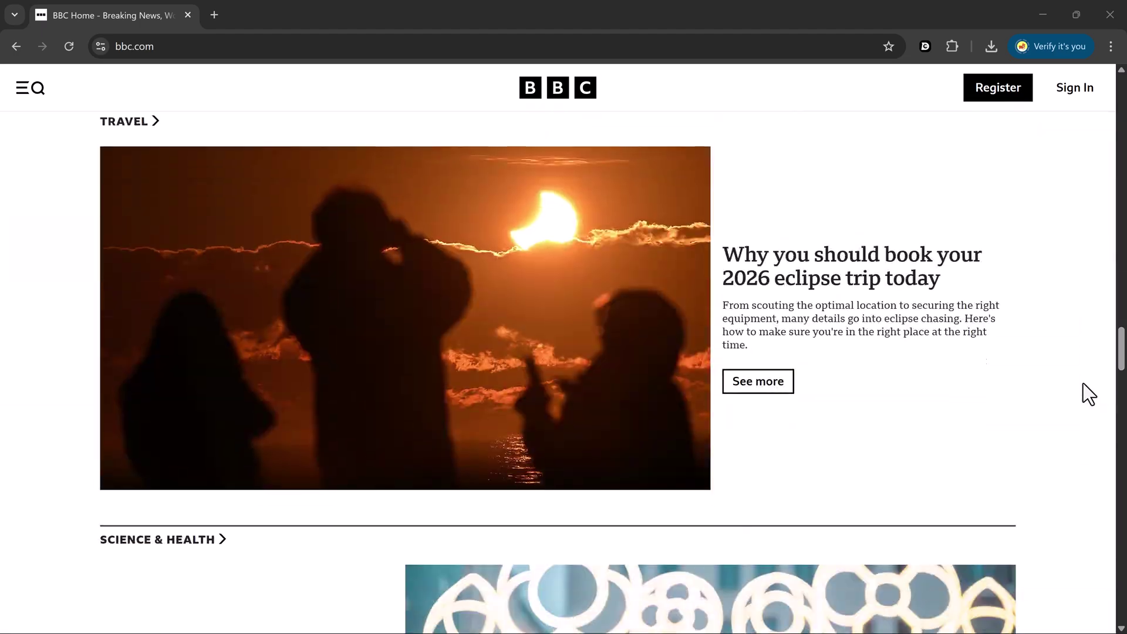
pyautogui.scroll(3, 900, 382)
pyautogui.click(992, 46)
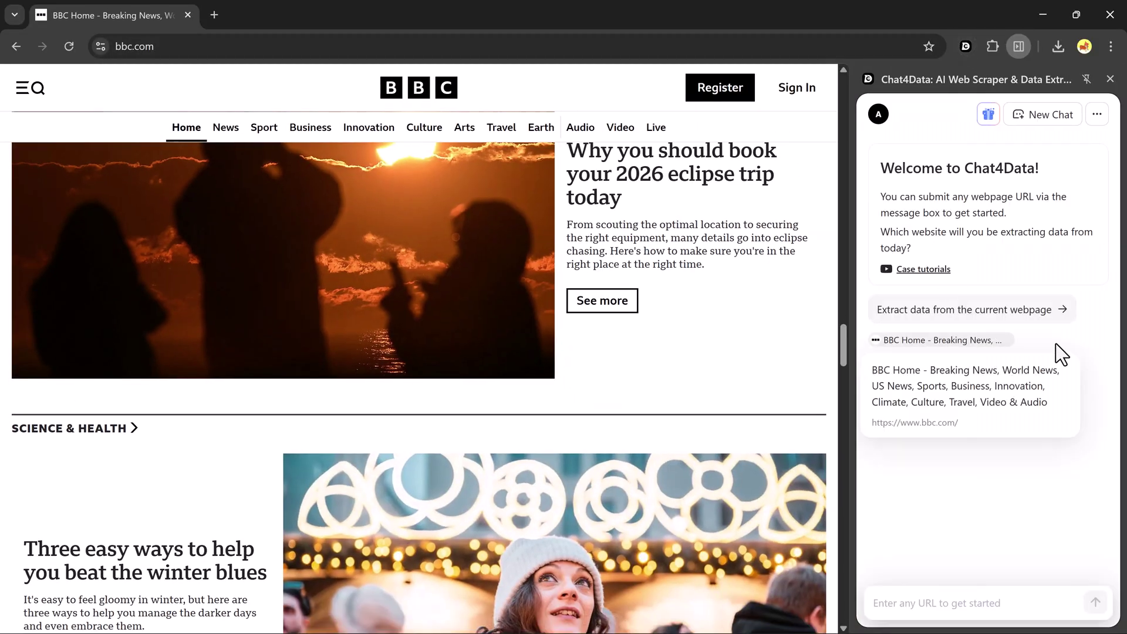
# Ask Chat4Data to extract from the current BBC page and pick the More News section.
pyautogui.click(972, 309)
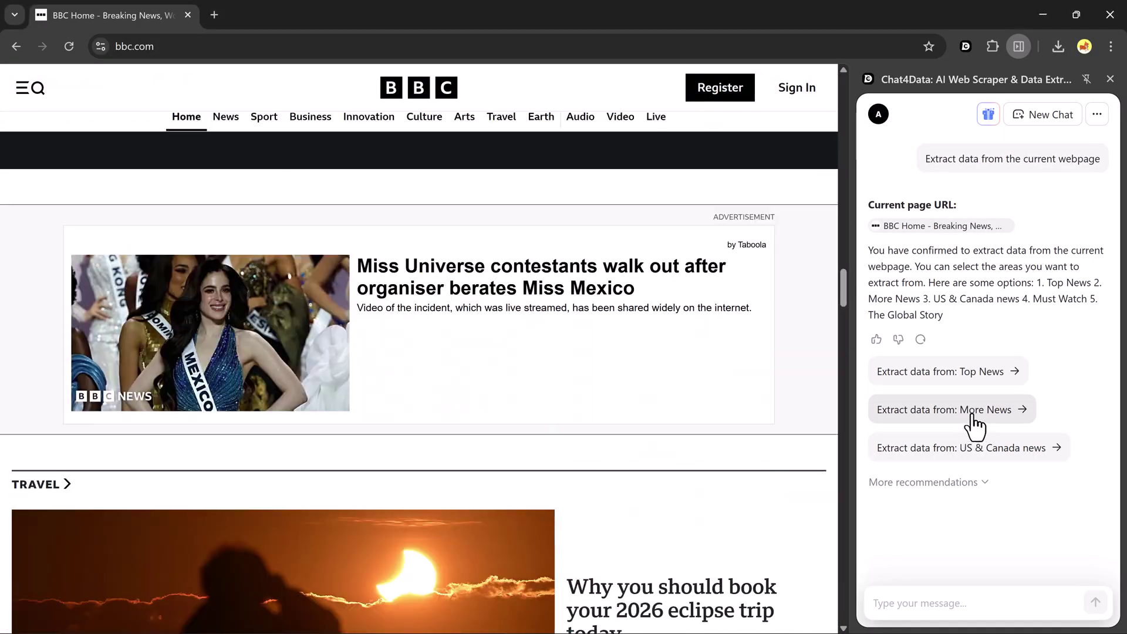
pyautogui.click(972, 416)
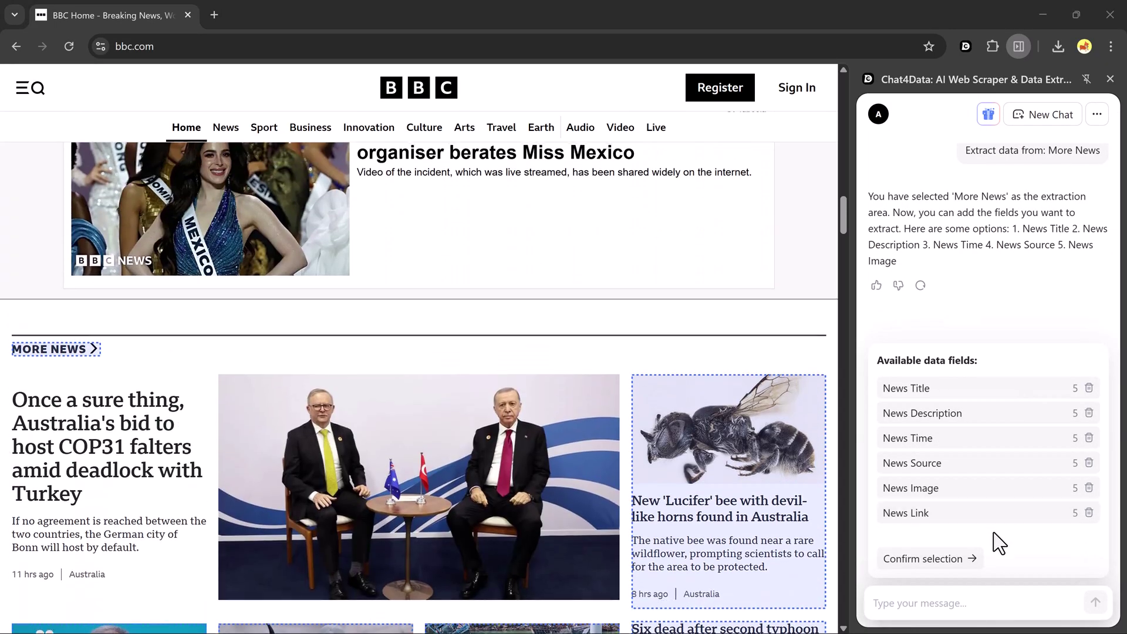
# Confirm the six news fields, add article-page subfields, and extract 5 items to CSV and XLSX.
pyautogui.click(933, 559)
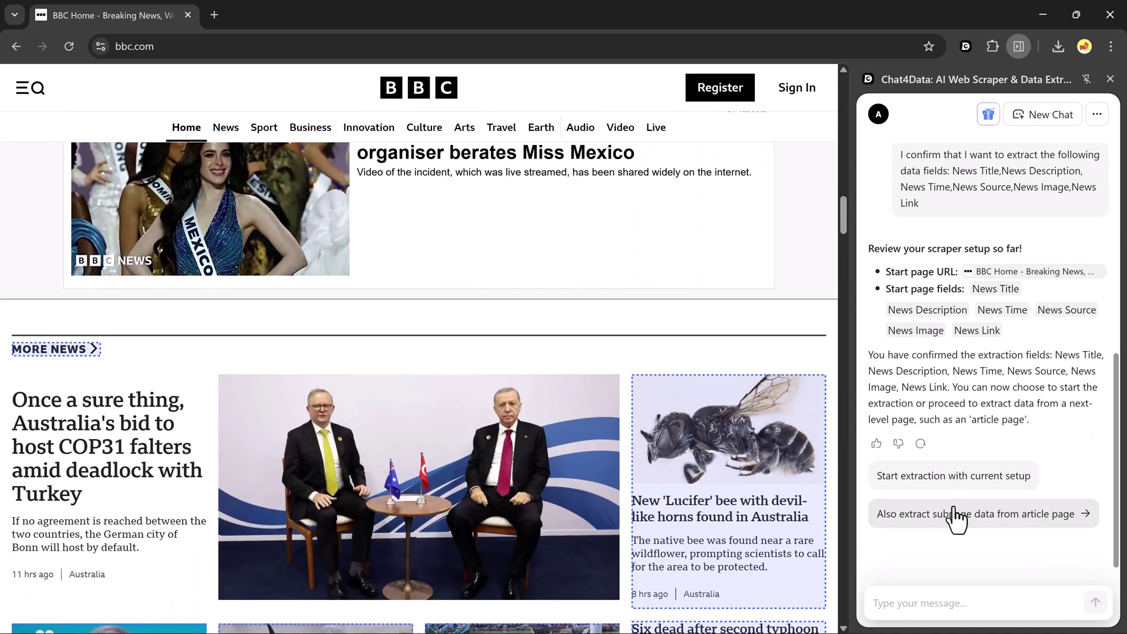
pyautogui.click(955, 515)
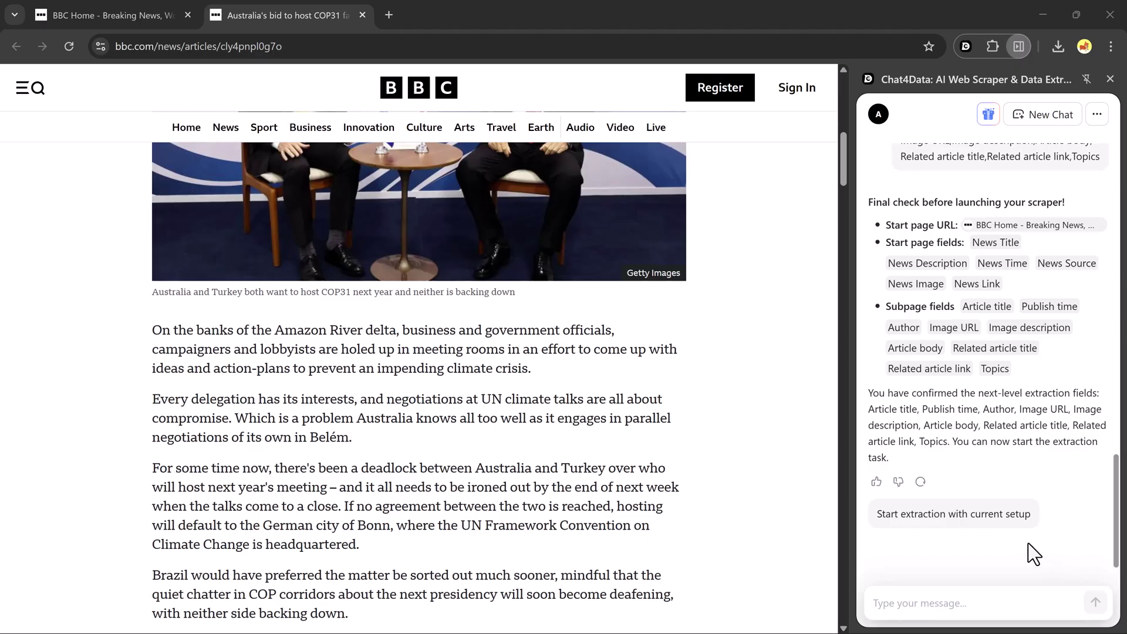
pyautogui.click(981, 519)
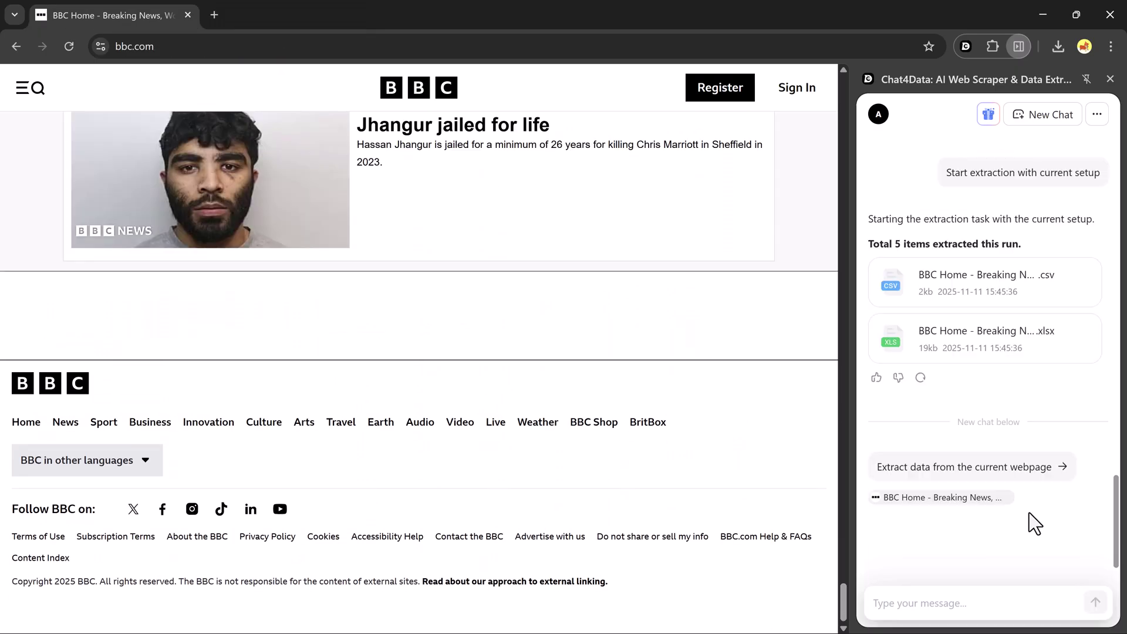
# Download the BBC news CSV, open it in WPS Spreadsheets, and widen column A to read the titles.
pyautogui.click(937, 286)
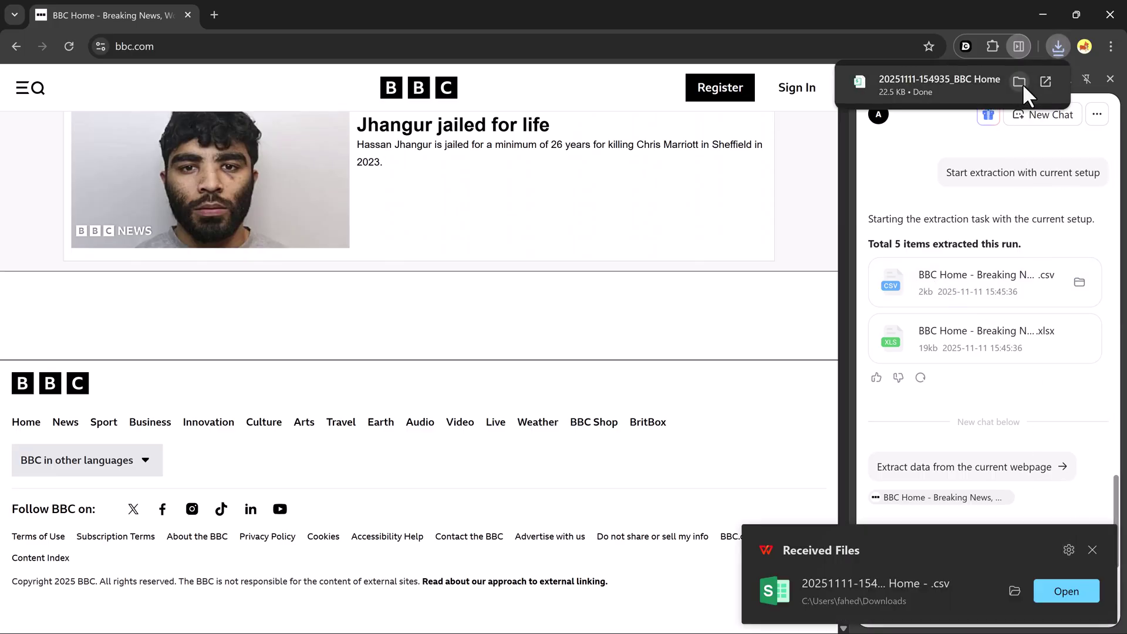
pyautogui.click(1045, 81)
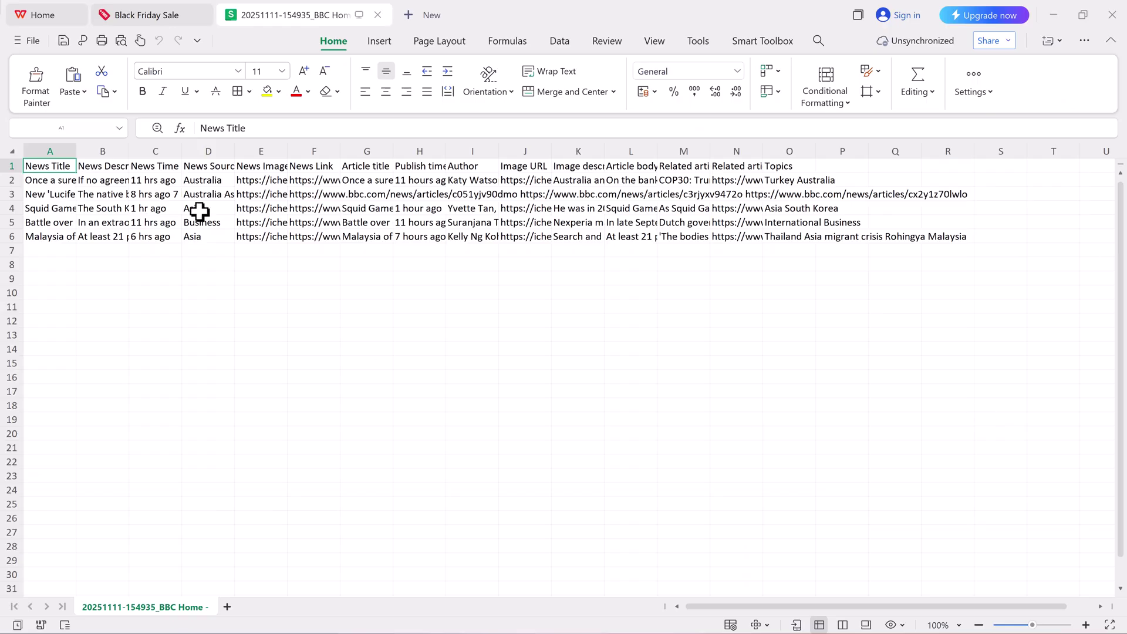
pyautogui.moveTo(76, 152); pyautogui.dragTo(1000, 152)
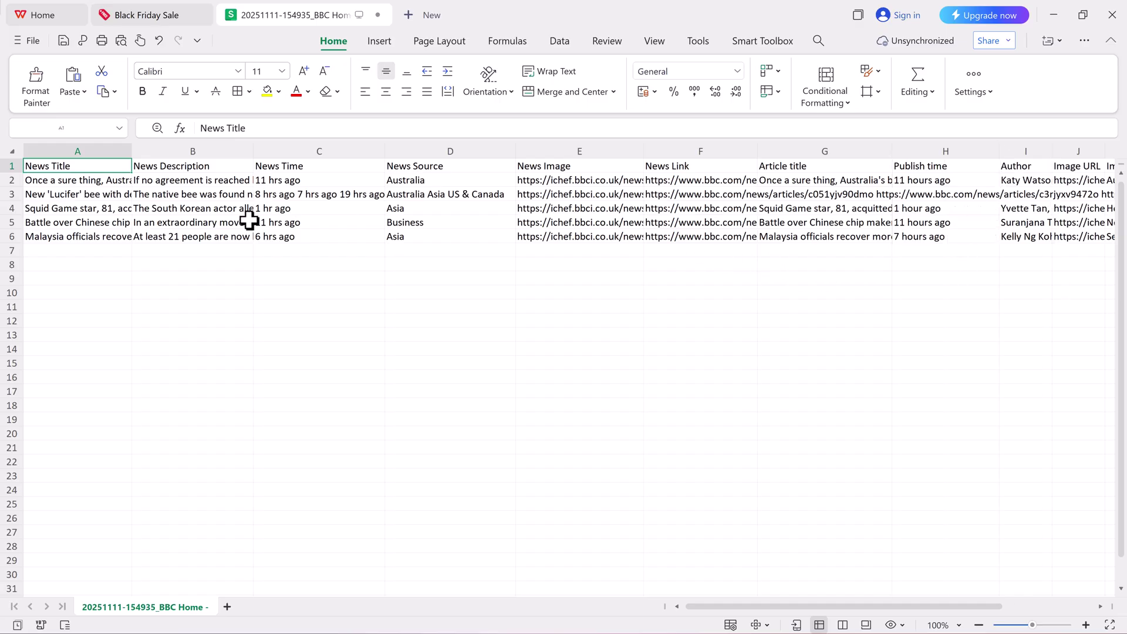
pyautogui.press('Down')
pyautogui.press('Down')
pyautogui.press('Down')
pyautogui.press('Down')
pyautogui.press('Down')
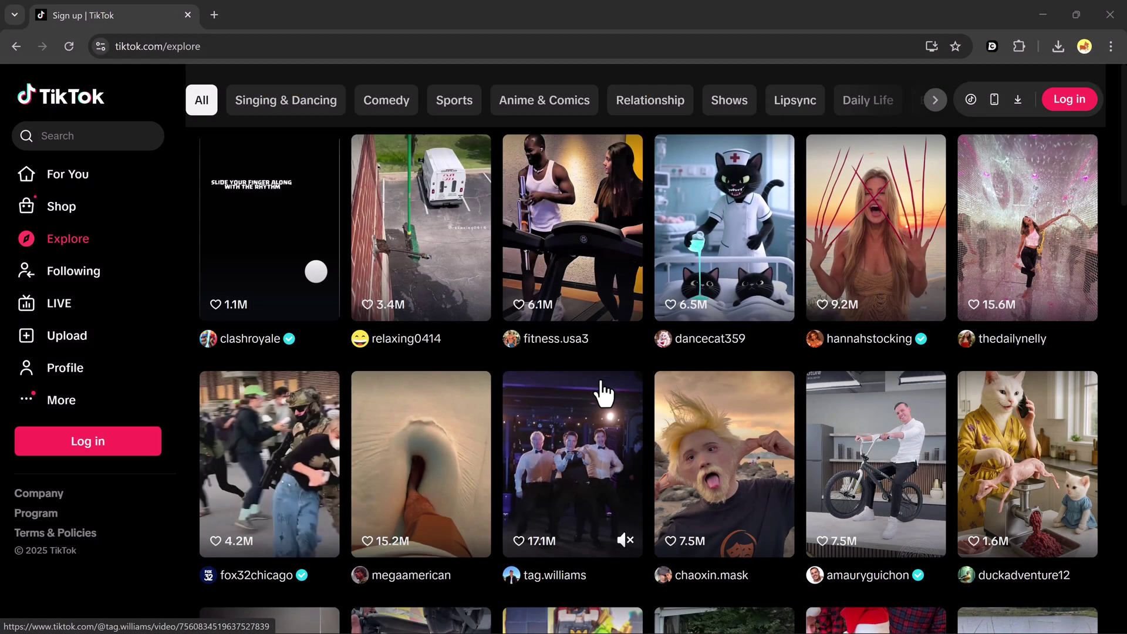
# Open Chat4Data on the TikTok Explore page and choose Video List as the extraction area.
pyautogui.scroll(-5, 409, 347)
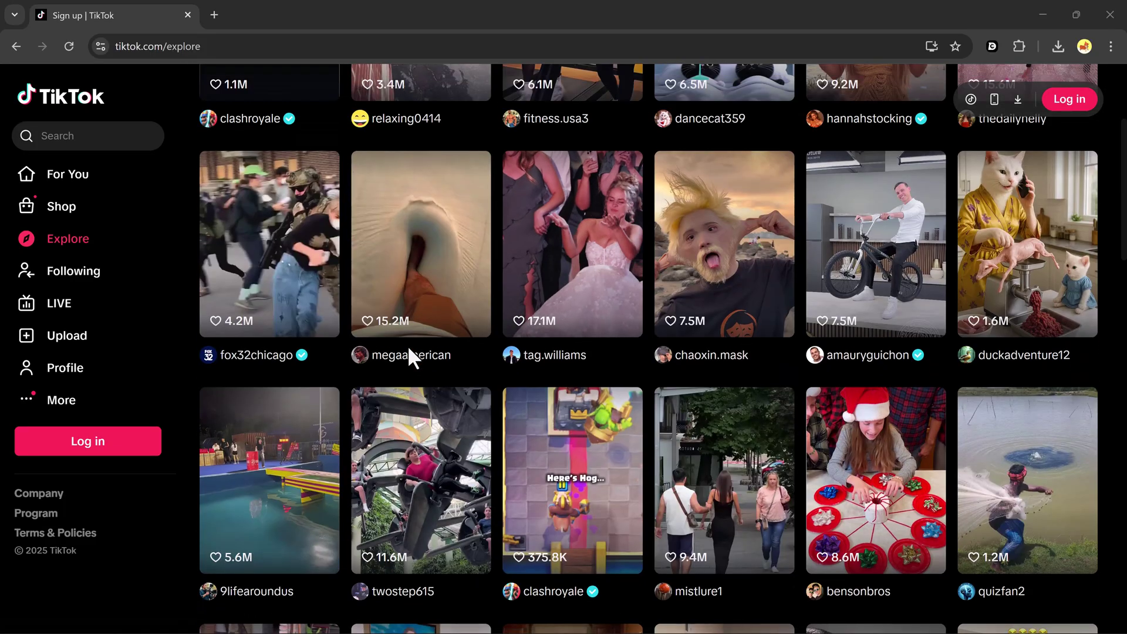
pyautogui.scroll(-2, 407, 345)
pyautogui.scroll(-1, 409, 350)
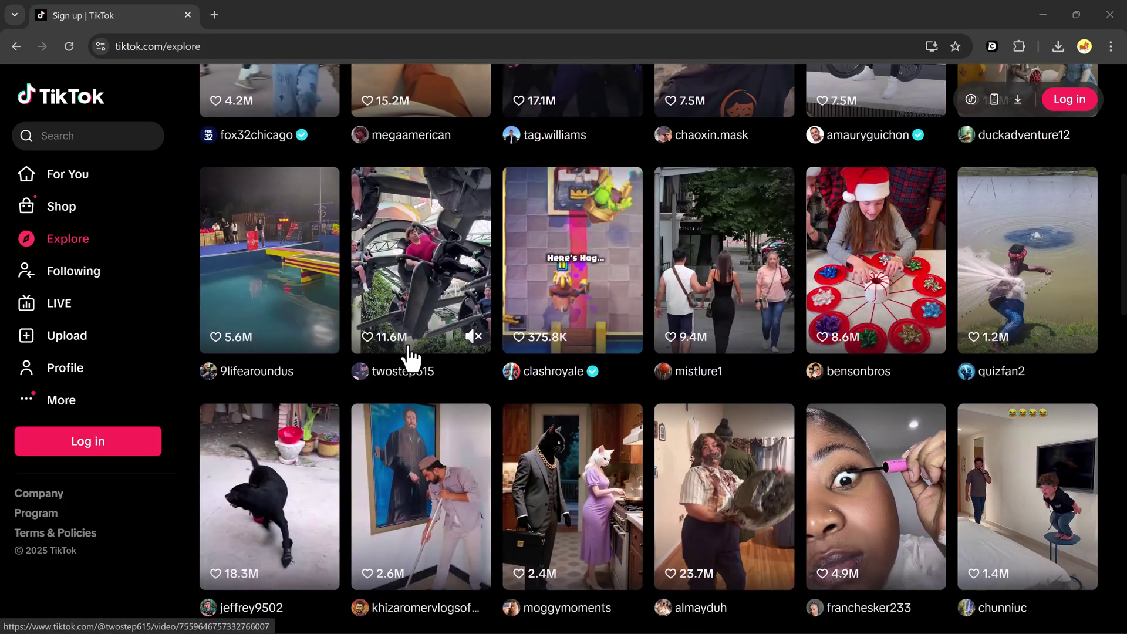
pyautogui.click(991, 45)
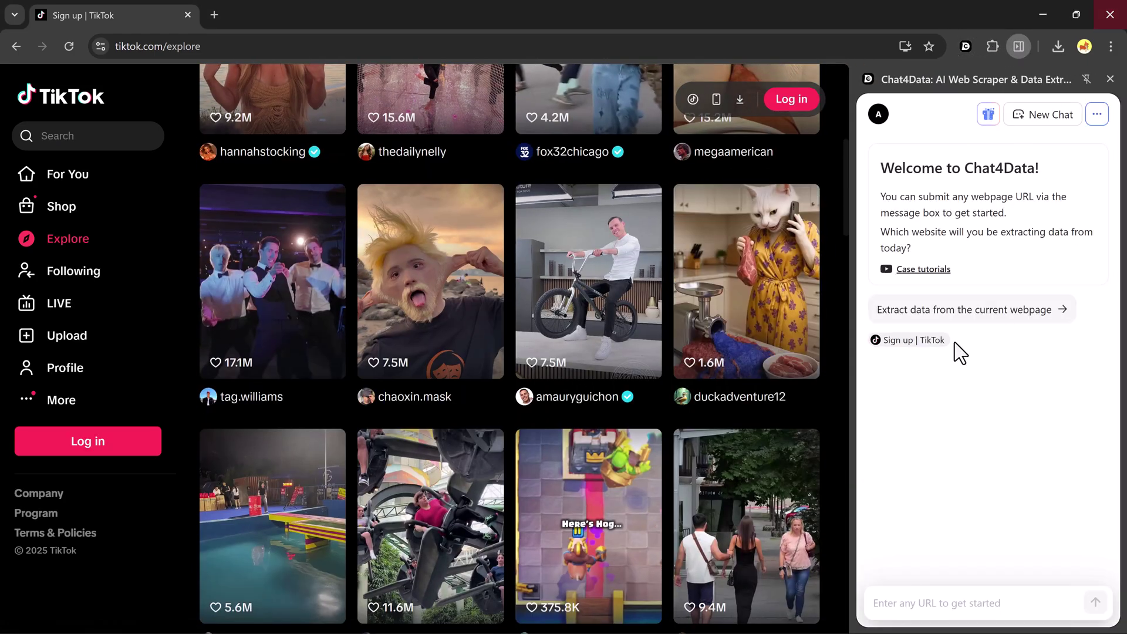
pyautogui.click(971, 311)
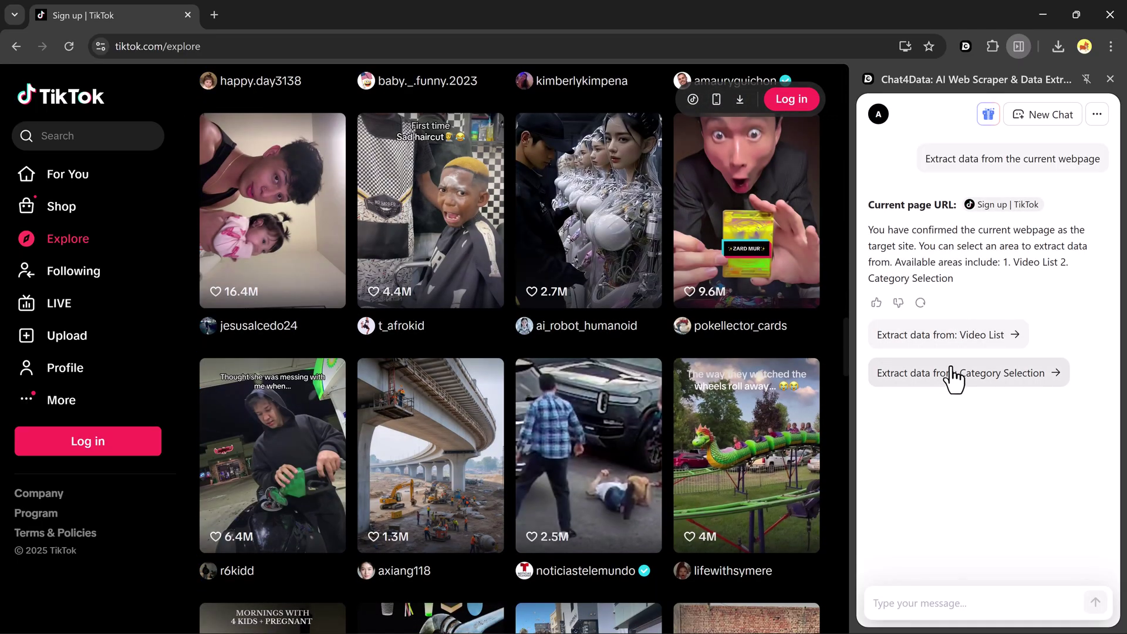
pyautogui.click(944, 337)
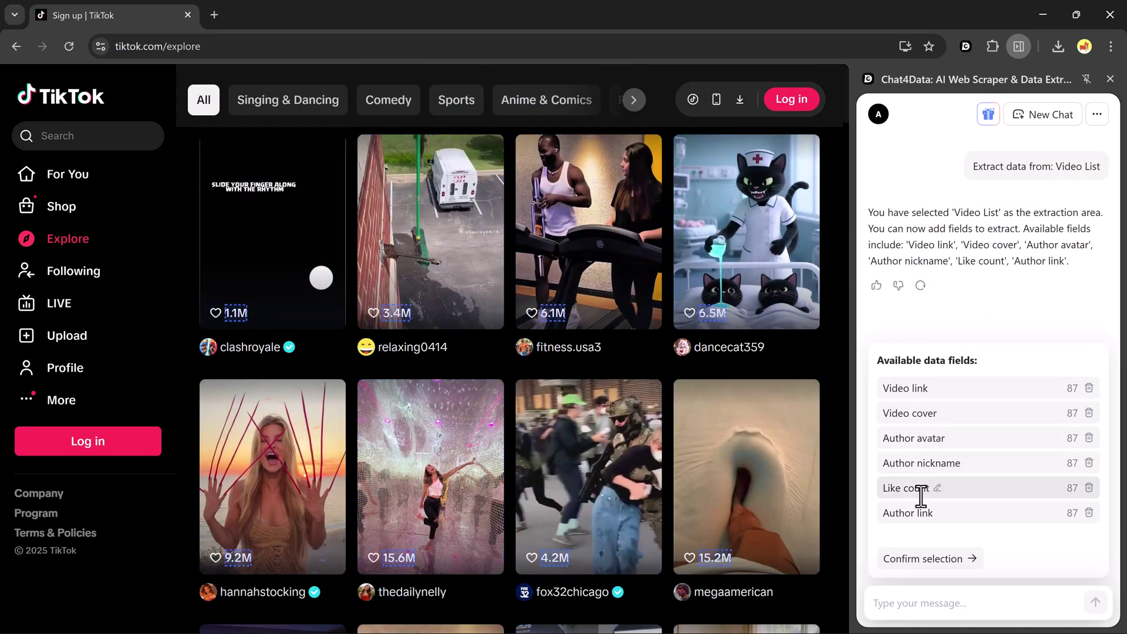
# Confirm the six video fields, add video-detail subfields, and pause the scrape at 396 items.
pyautogui.click(929, 558)
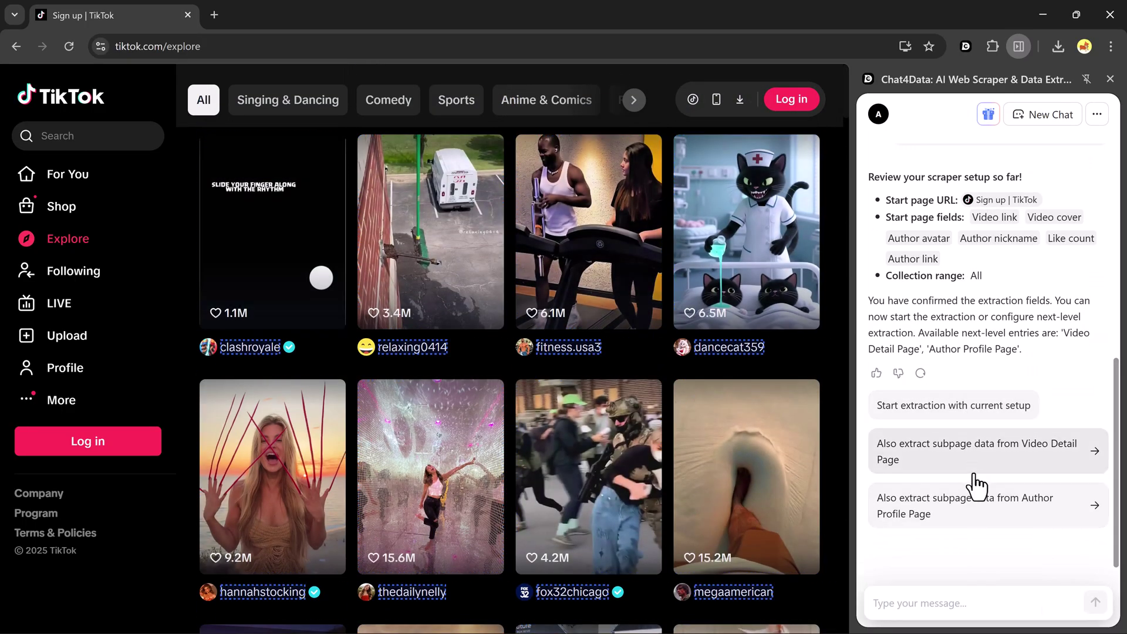
pyautogui.click(974, 475)
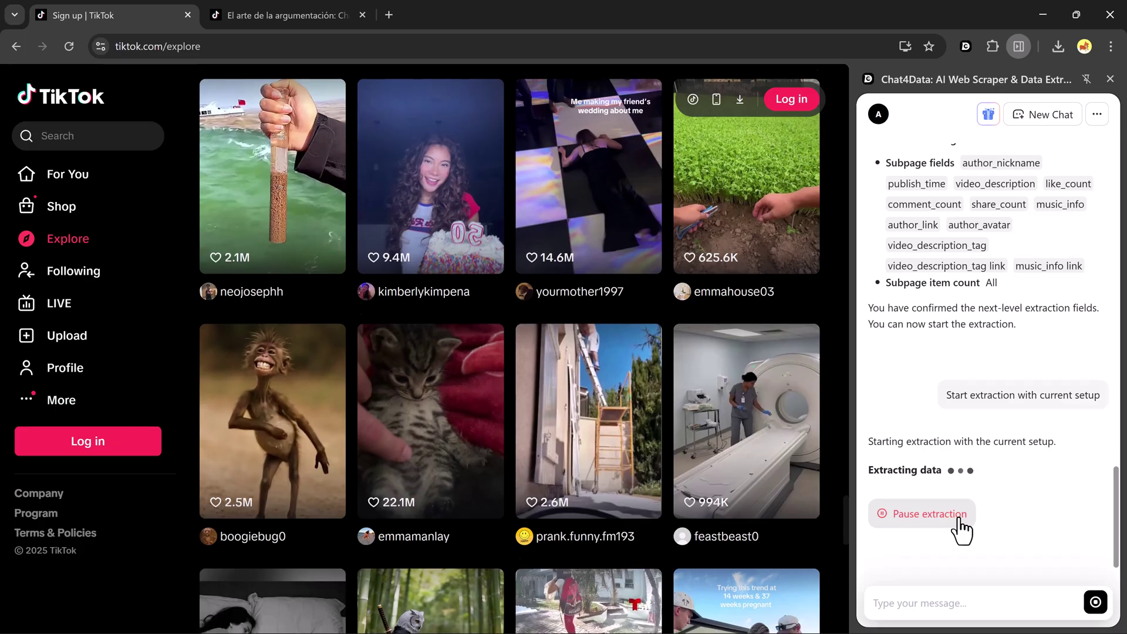
pyautogui.click(962, 528)
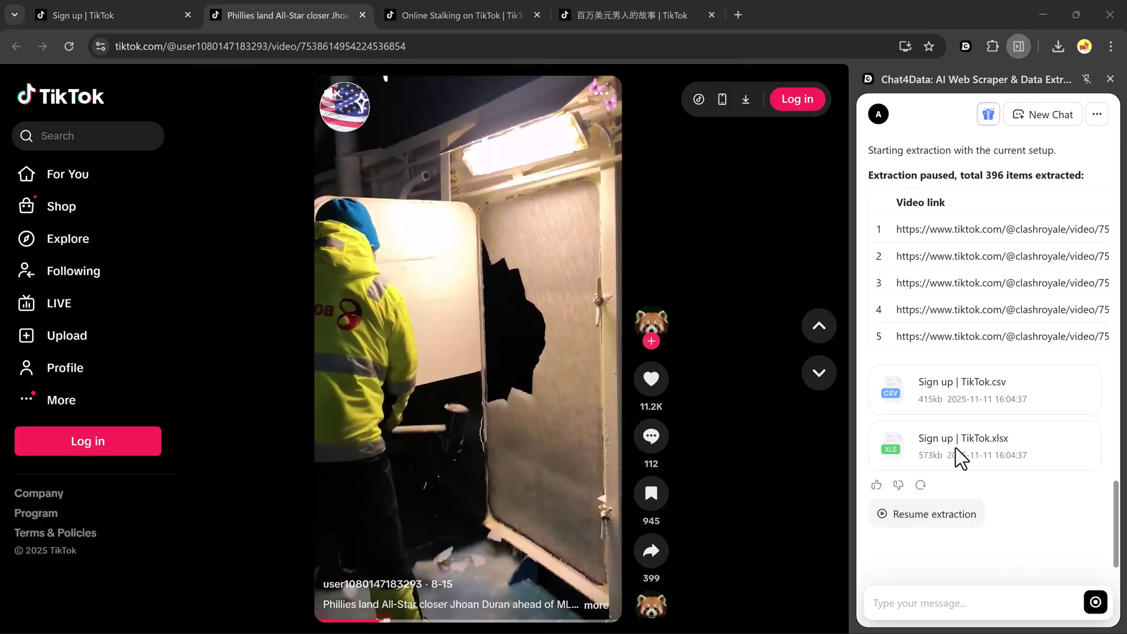
pyautogui.moveTo(886, 353); pyautogui.dragTo(943, 360)
pyautogui.click(943, 367)
pyautogui.click(1065, 590)
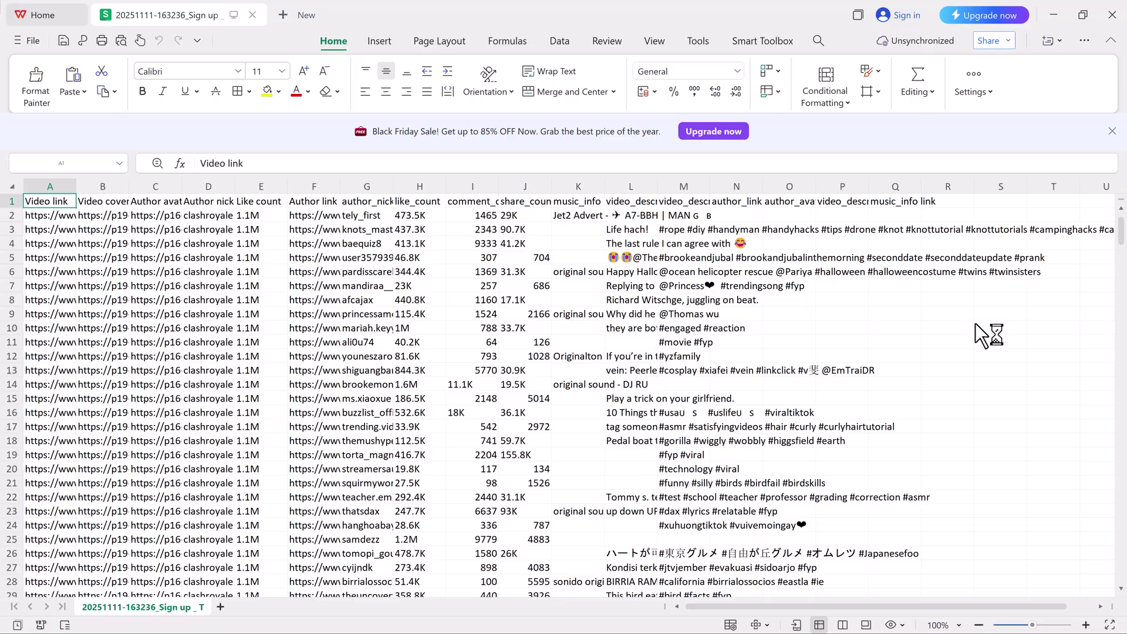
pyautogui.moveTo(103, 186); pyautogui.dragTo(876, 188)
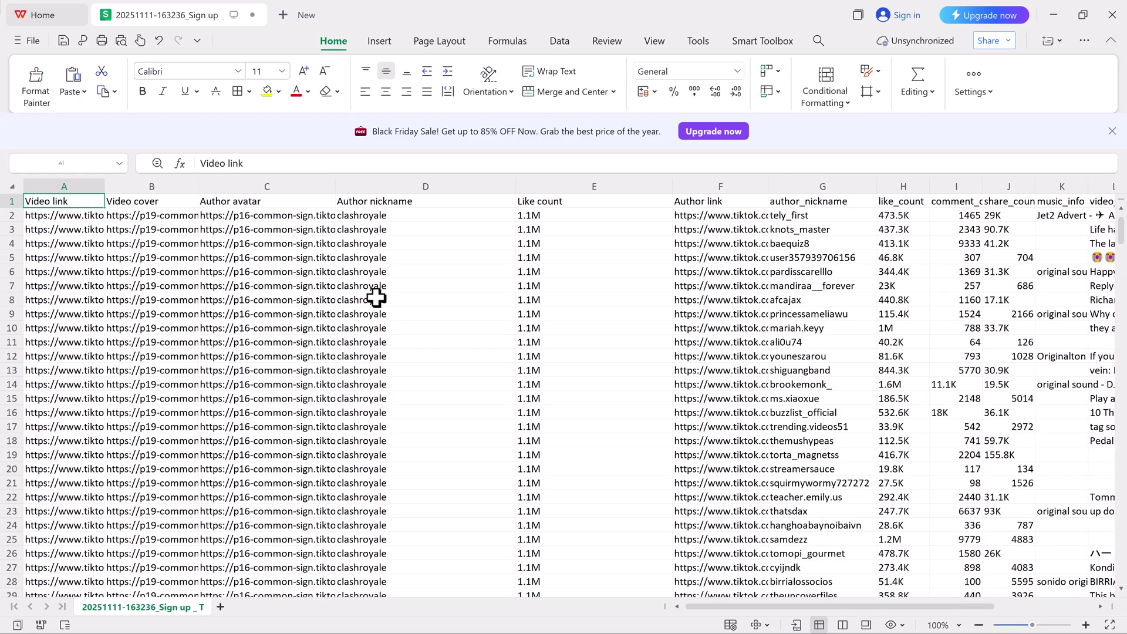
pyautogui.scroll(-20, 83, 357)
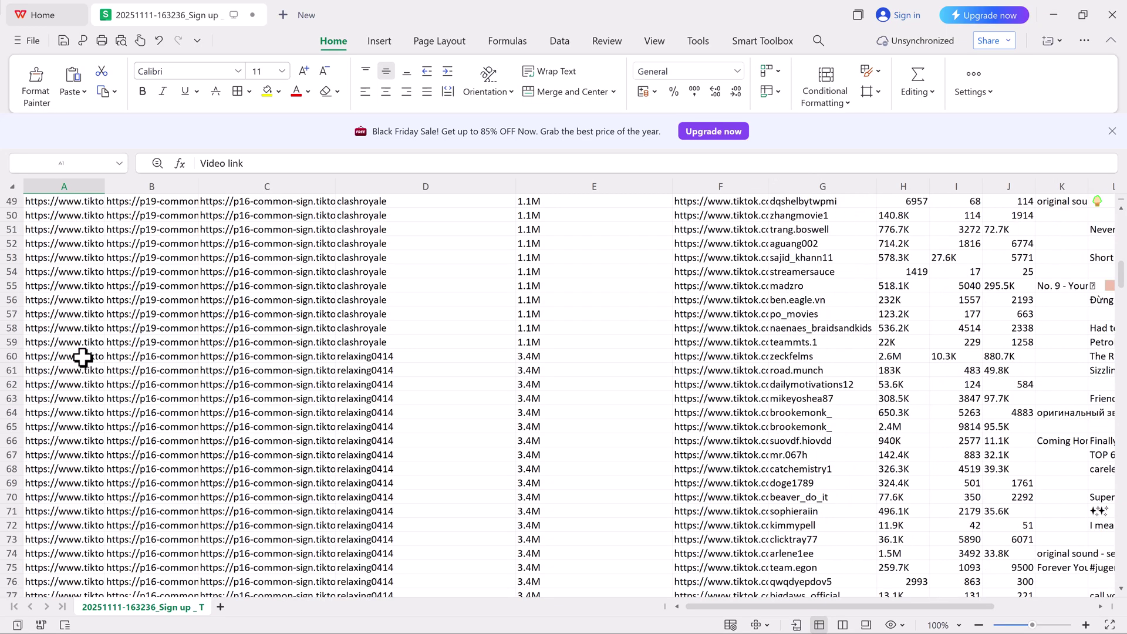
pyautogui.scroll(-13, 83, 356)
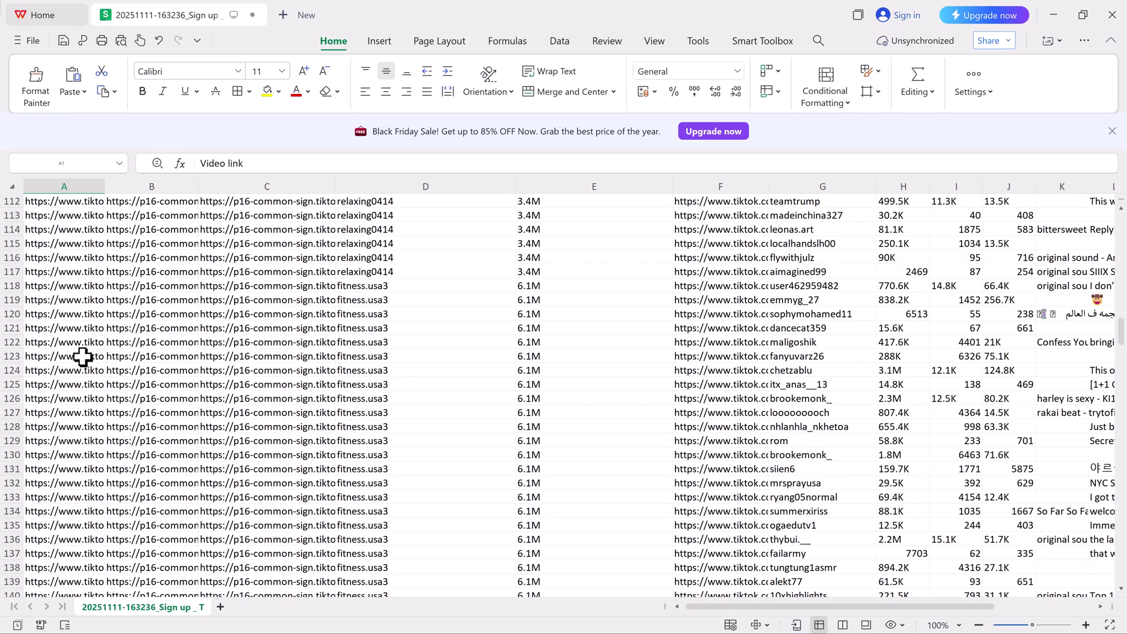
pyautogui.scroll(-20, 82, 357)
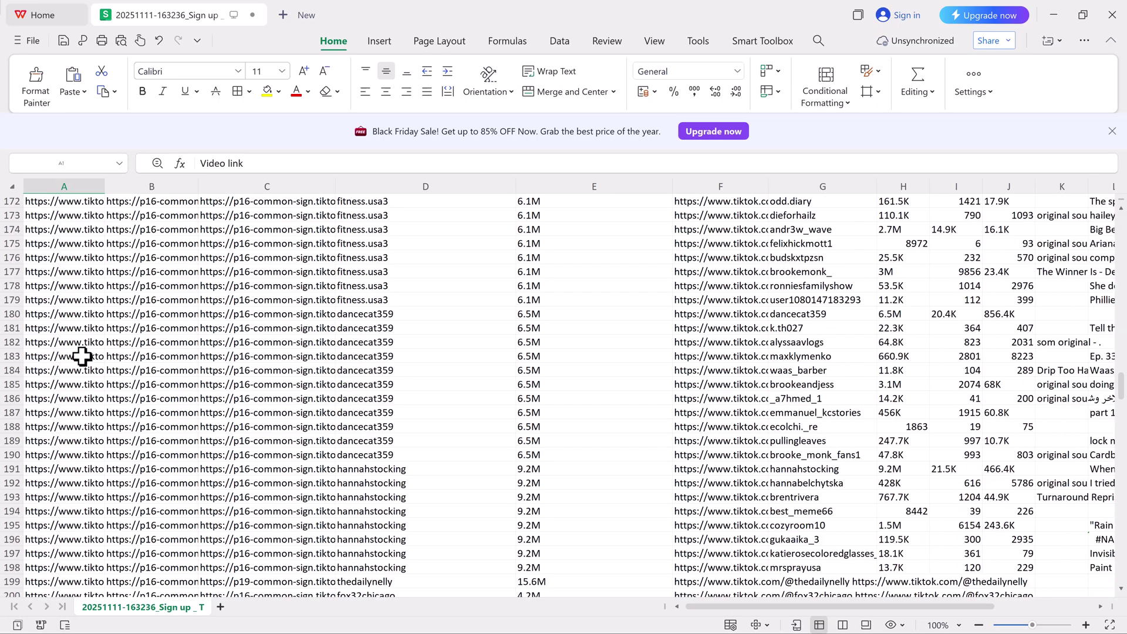
pyautogui.scroll(8, 82, 356)
pyautogui.scroll(-20, 82, 356)
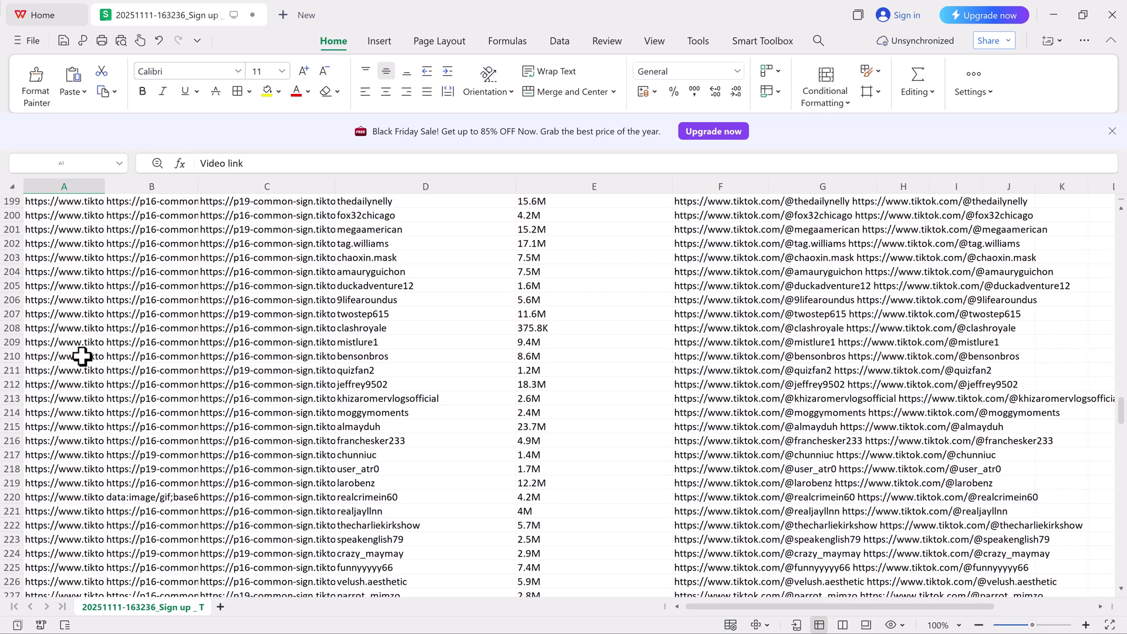
pyautogui.scroll(-13, 82, 356)
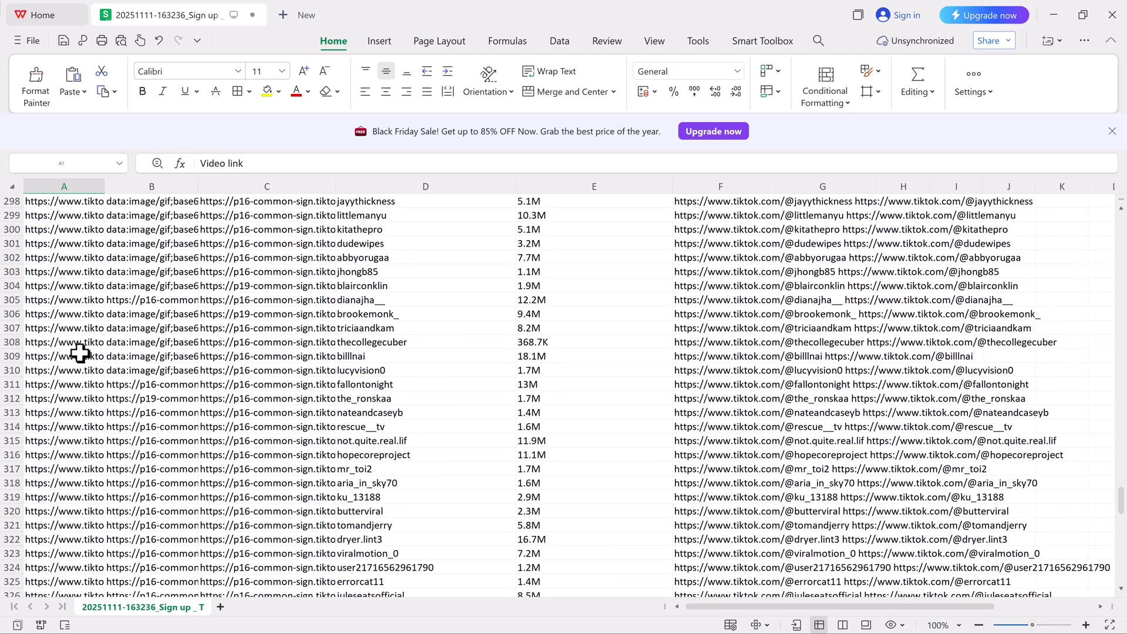
pyautogui.scroll(20, 80, 353)
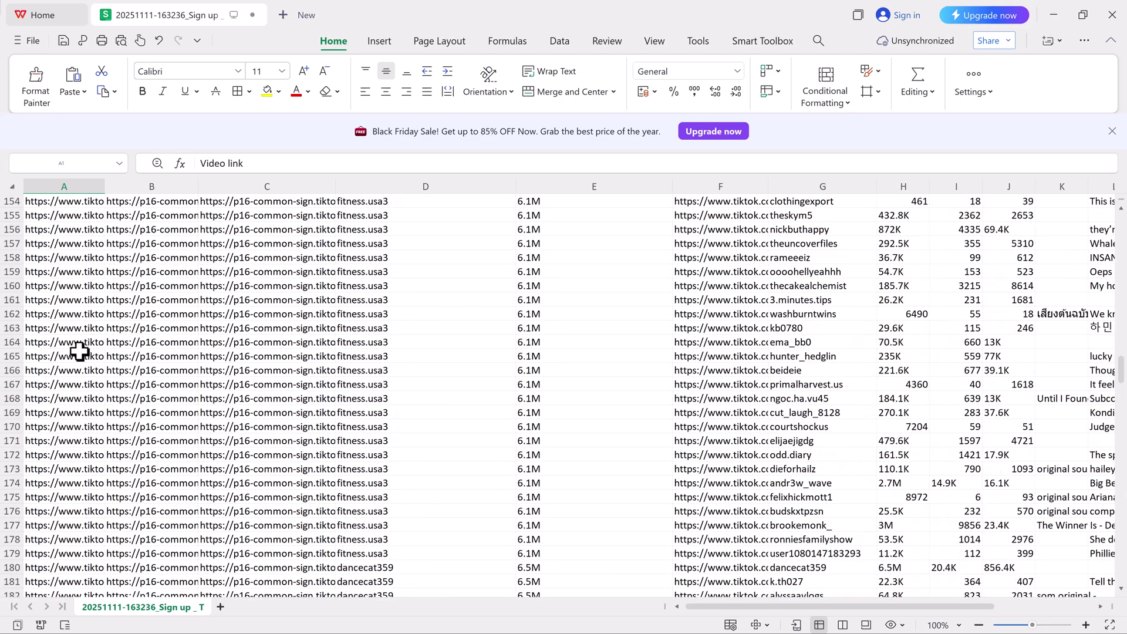
pyautogui.scroll(20, 80, 353)
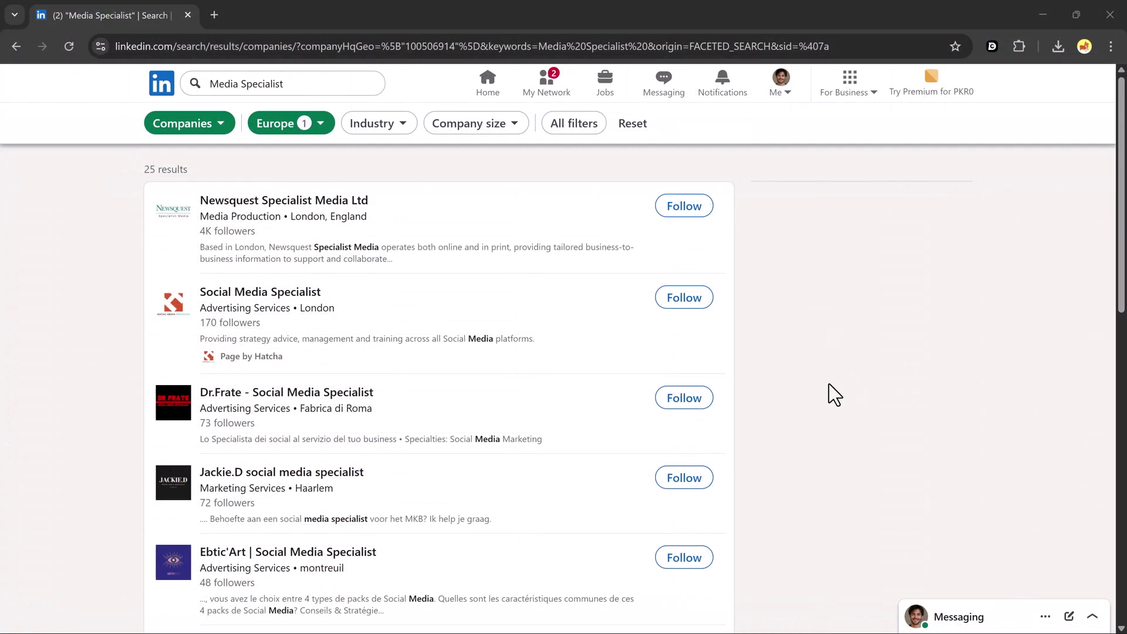
# Set the LinkedIn Company List as the extraction area and confirm its fields without Company Logo.
pyautogui.click(989, 49)
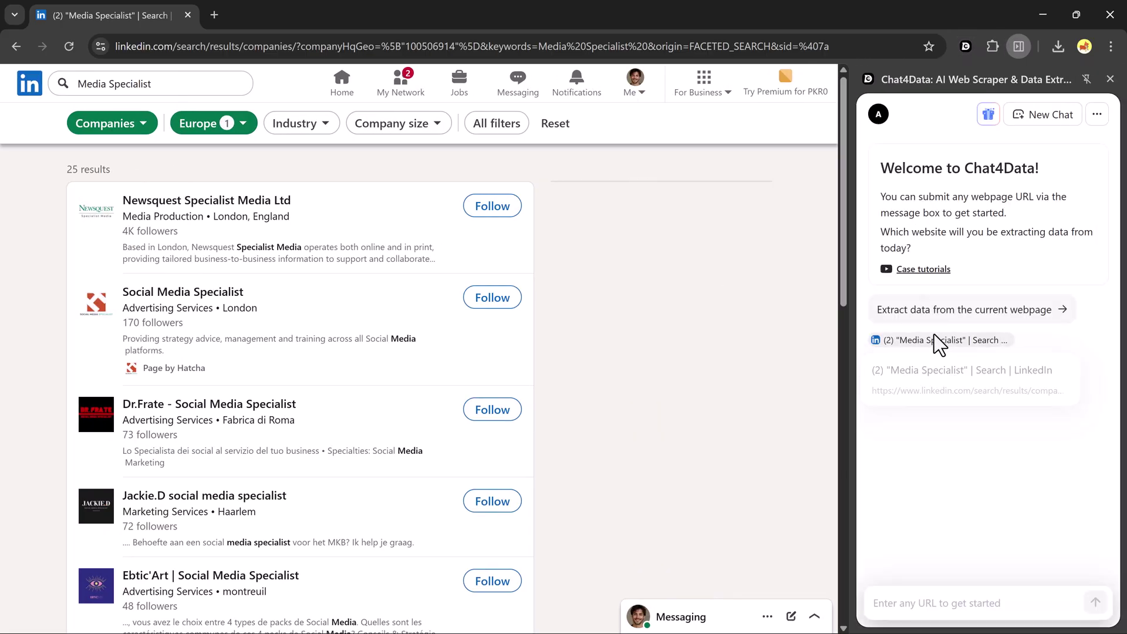
pyautogui.click(938, 317)
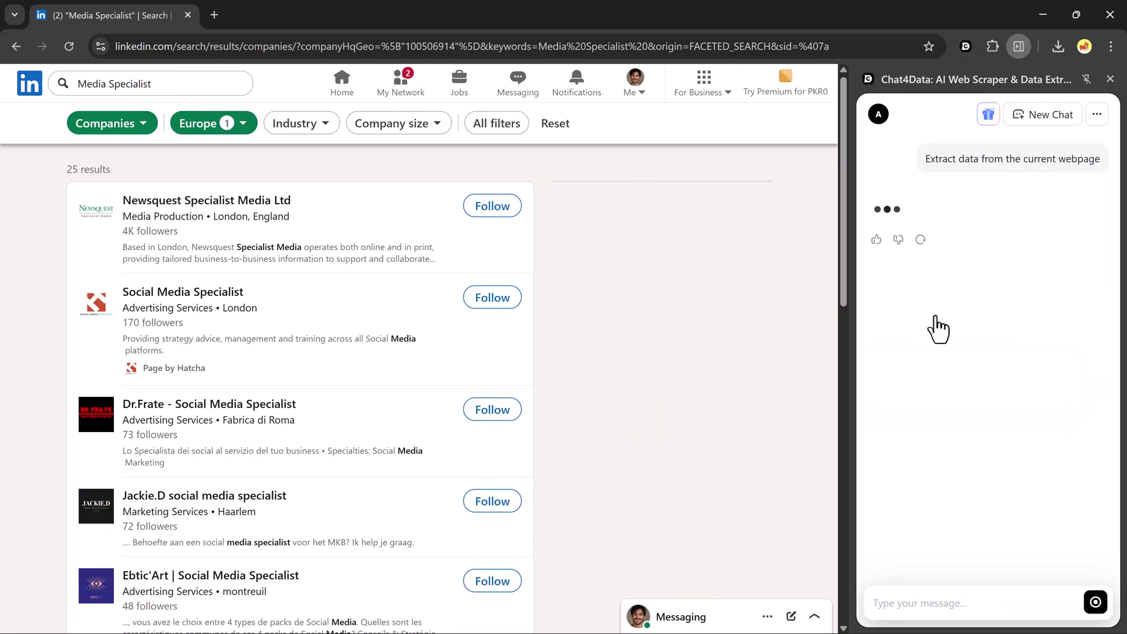
pyautogui.click(992, 344)
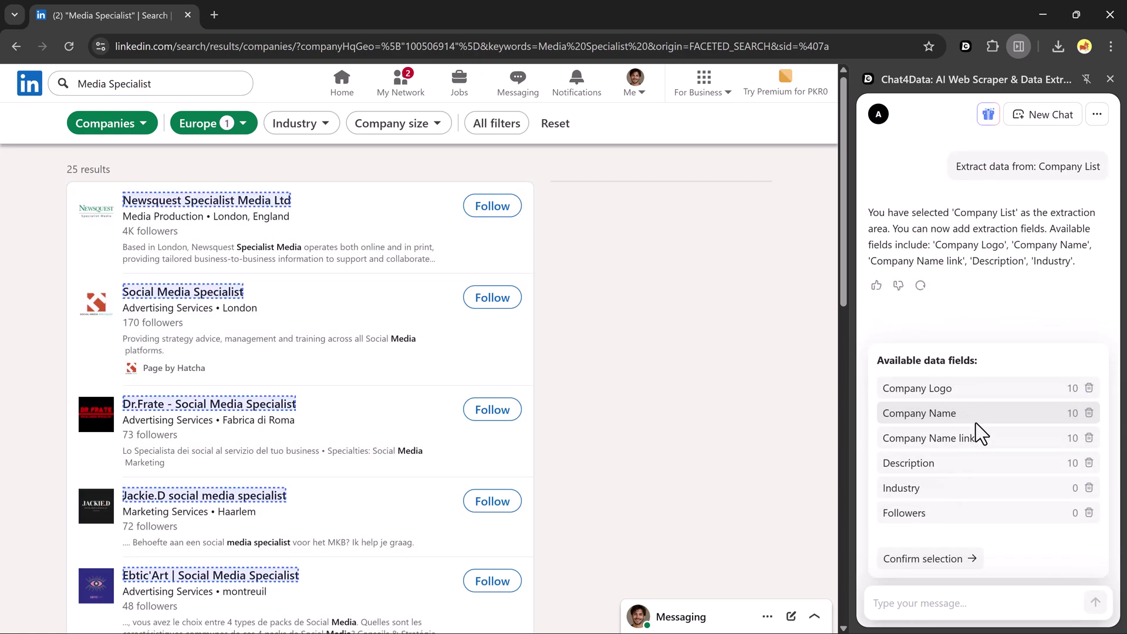
pyautogui.click(1089, 389)
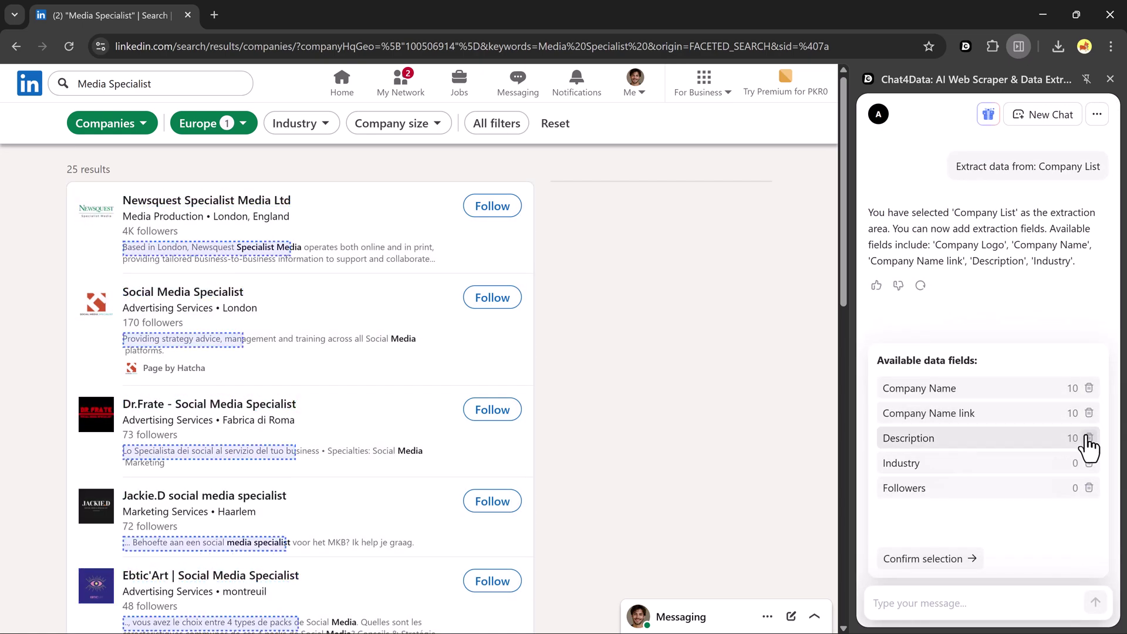
pyautogui.click(958, 560)
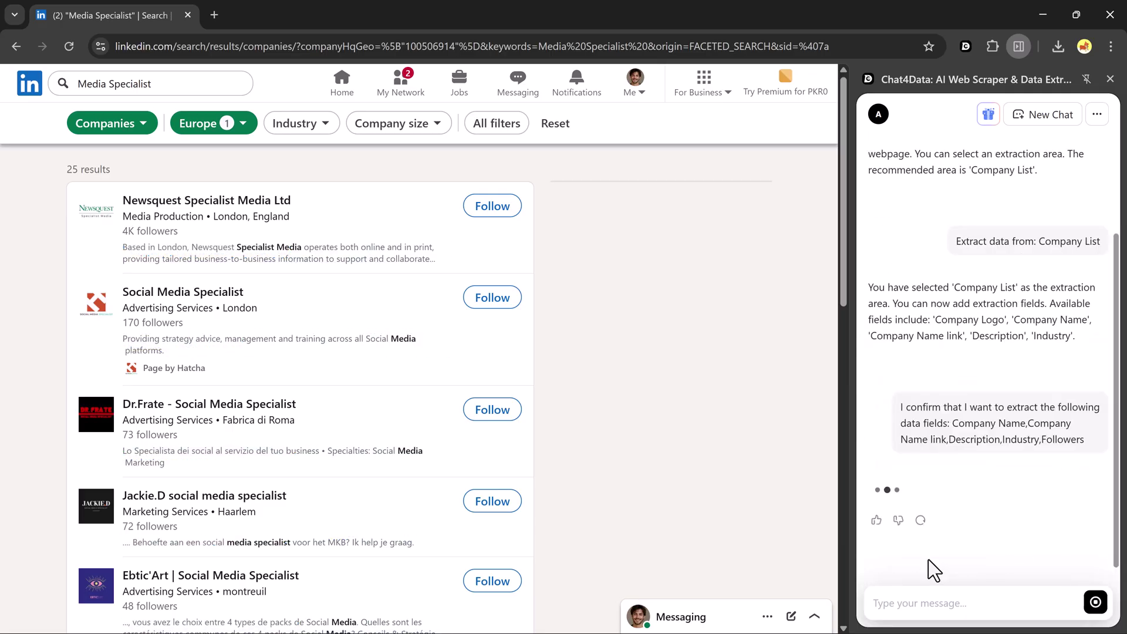
# Add company-page subfields, run the extraction of 10 companies, and download the CSV.
pyautogui.click(957, 511)
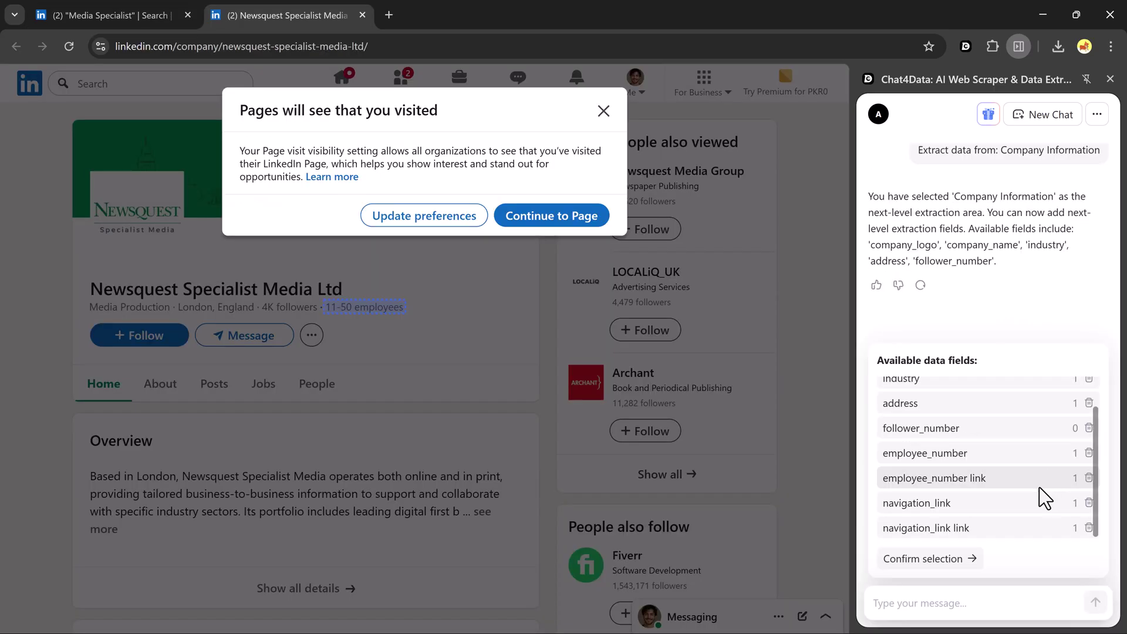
pyautogui.click(920, 561)
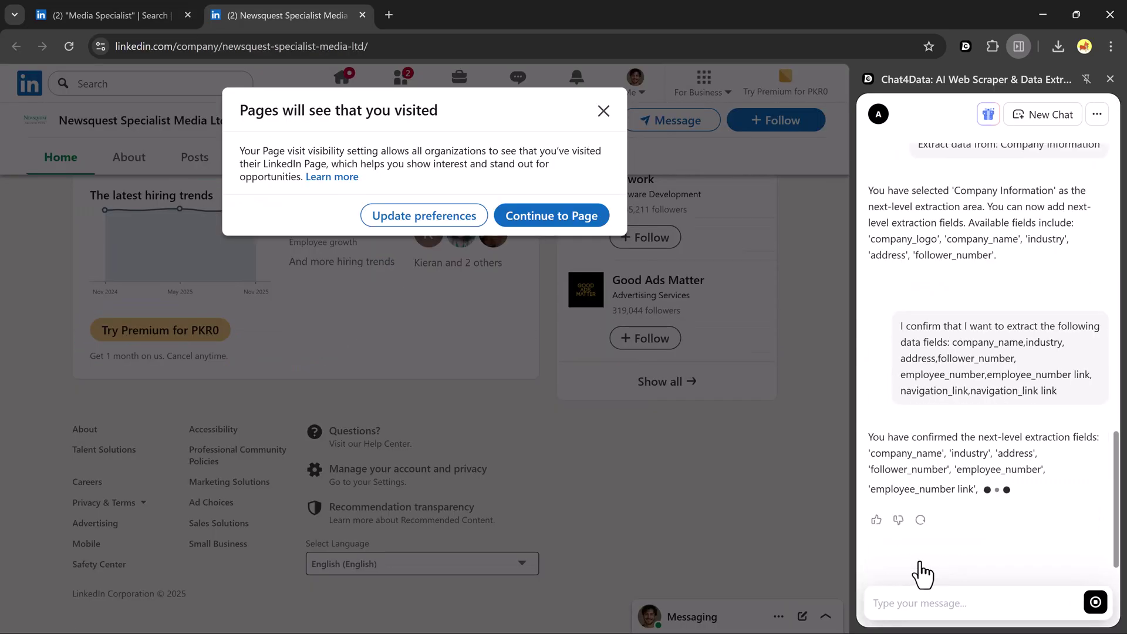
pyautogui.click(934, 517)
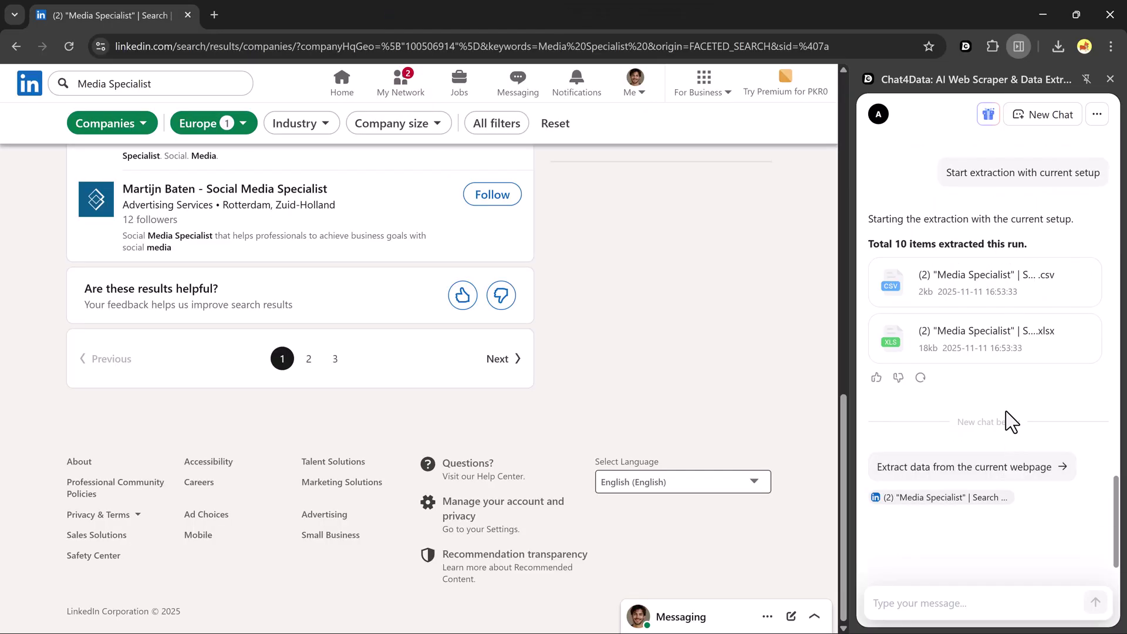
pyautogui.click(990, 431)
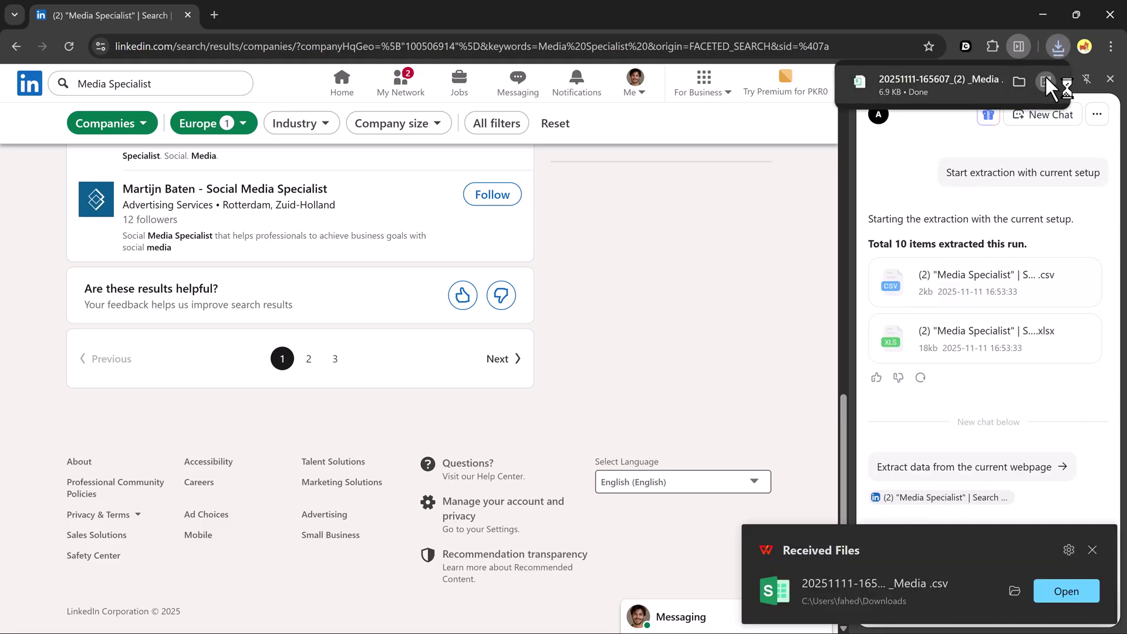
# Open the LinkedIn CSV, check company name, link, description and navigation columns, then close WPS Spreadsheets.
pyautogui.click(1044, 75)
pyautogui.click(88, 199)
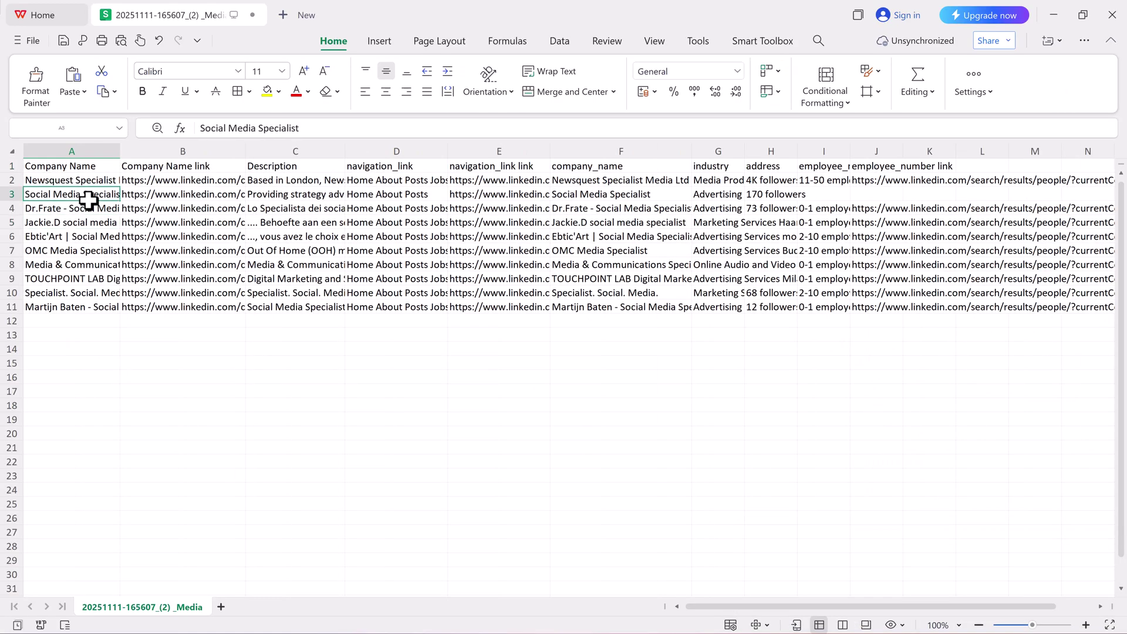
pyautogui.click(199, 194)
pyautogui.click(269, 196)
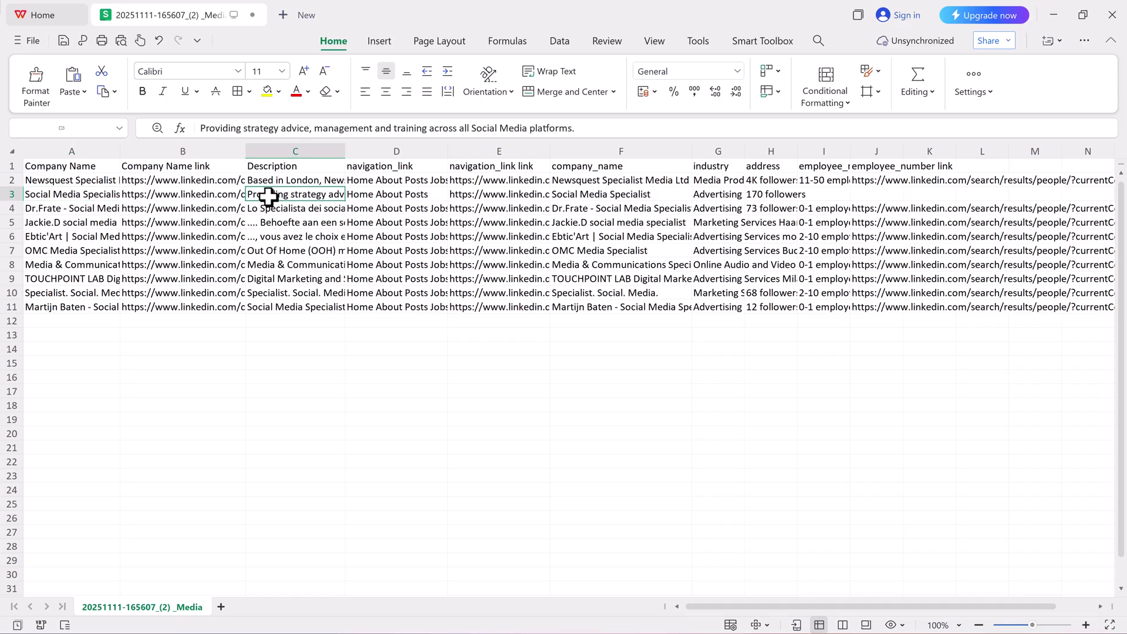
pyautogui.click(422, 190)
pyautogui.click(407, 221)
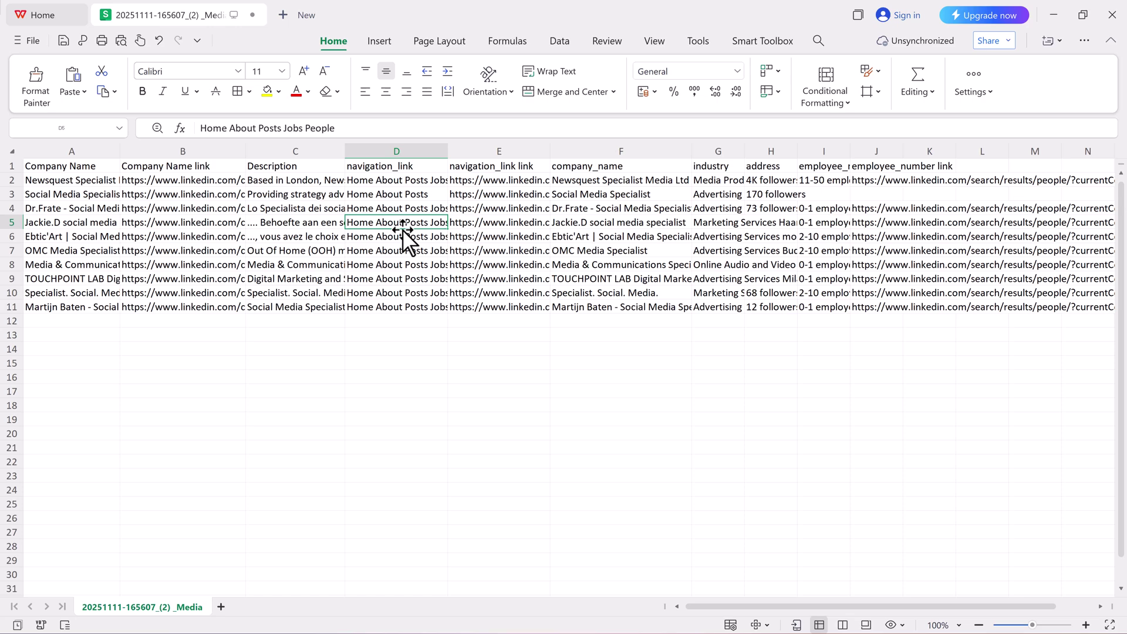
pyautogui.click(500, 222)
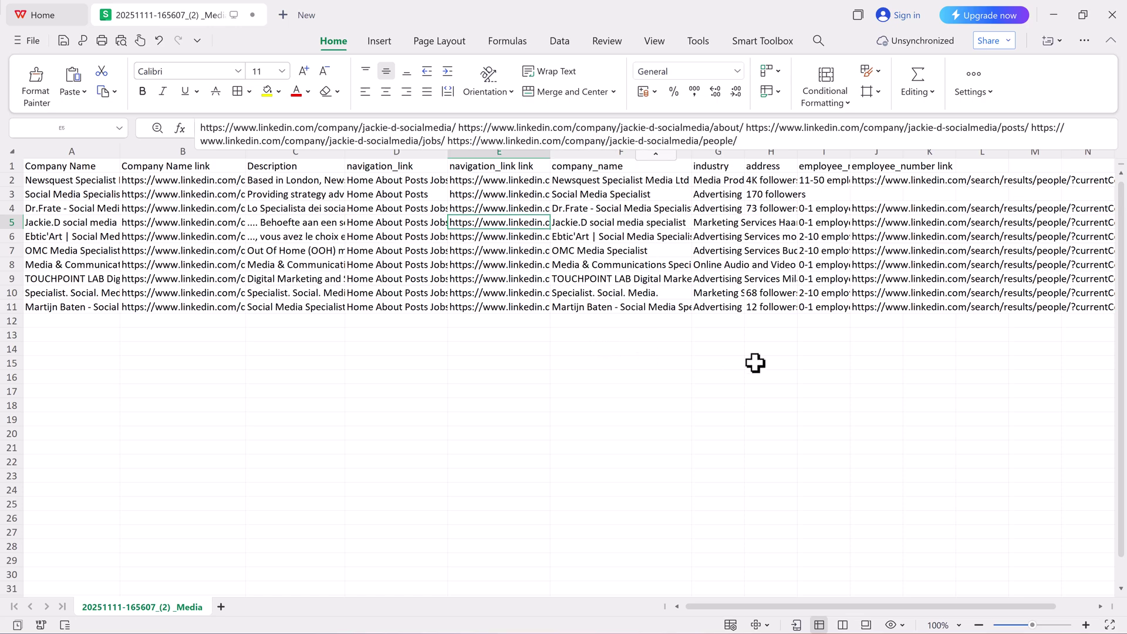
pyautogui.click(1112, 14)
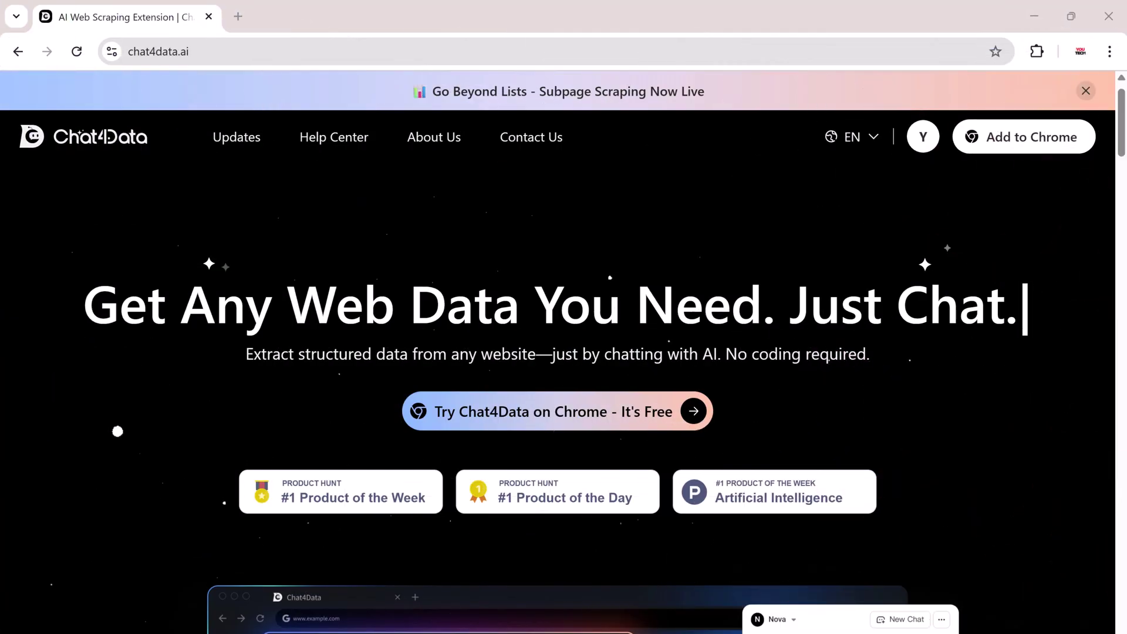
pyautogui.scroll(-4, 873, 271)
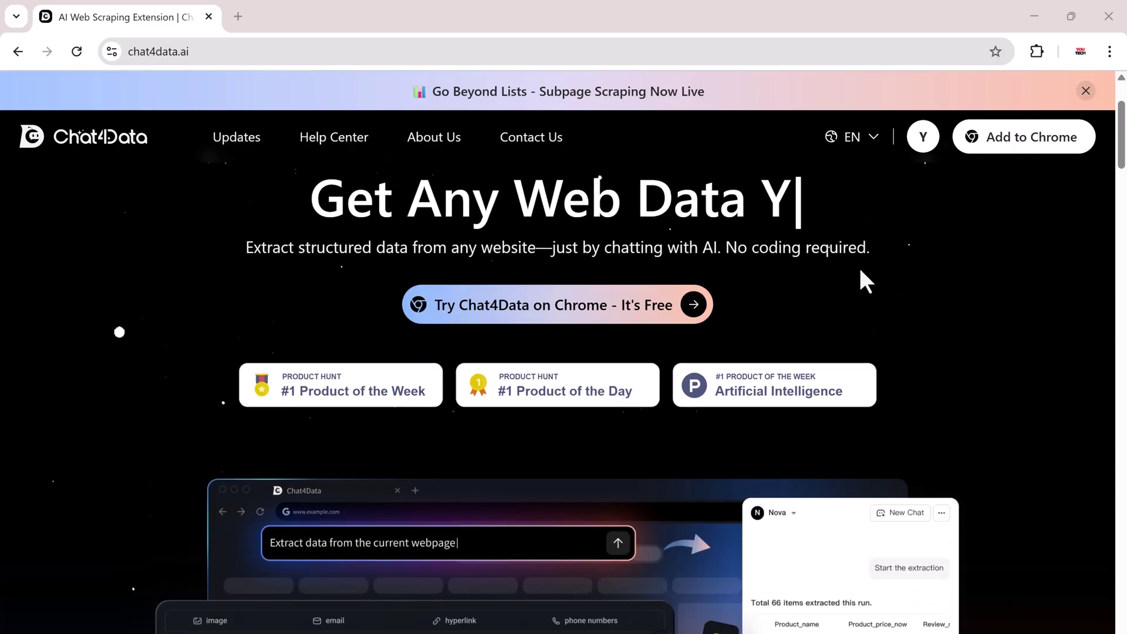
pyautogui.scroll(-2, 1009, 346)
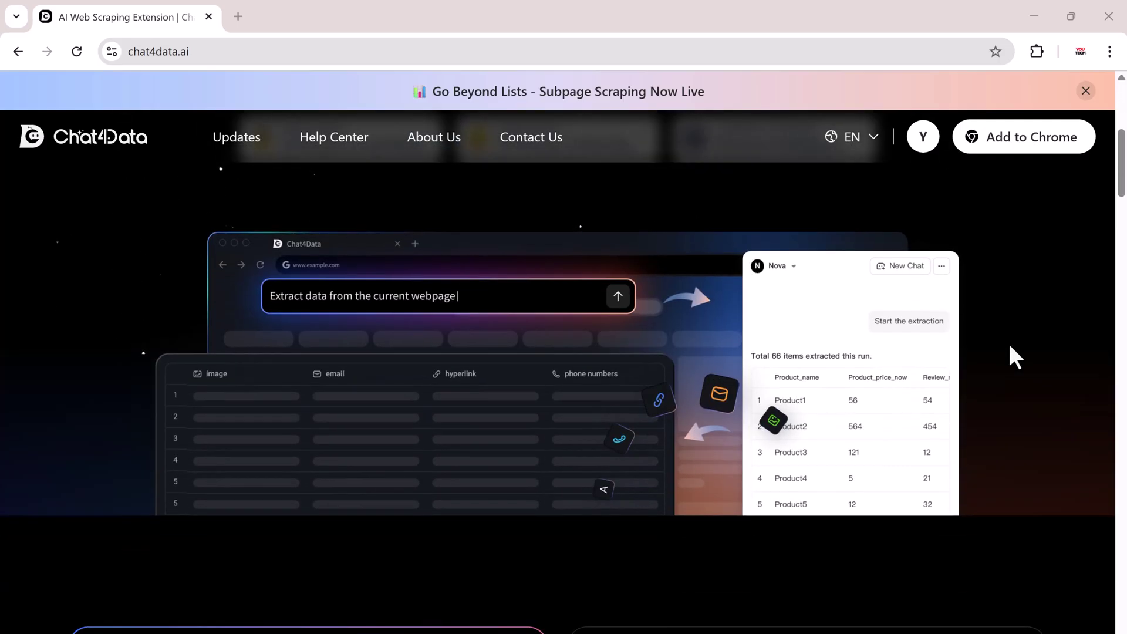
pyautogui.scroll(-6, 1009, 346)
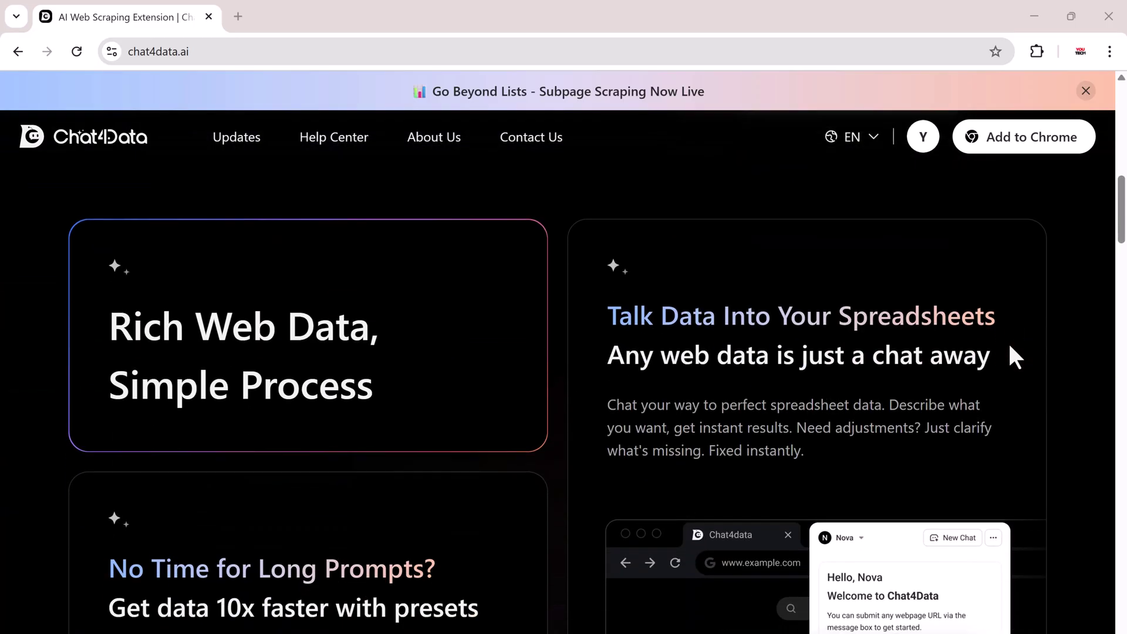
pyautogui.scroll(-1, 1015, 356)
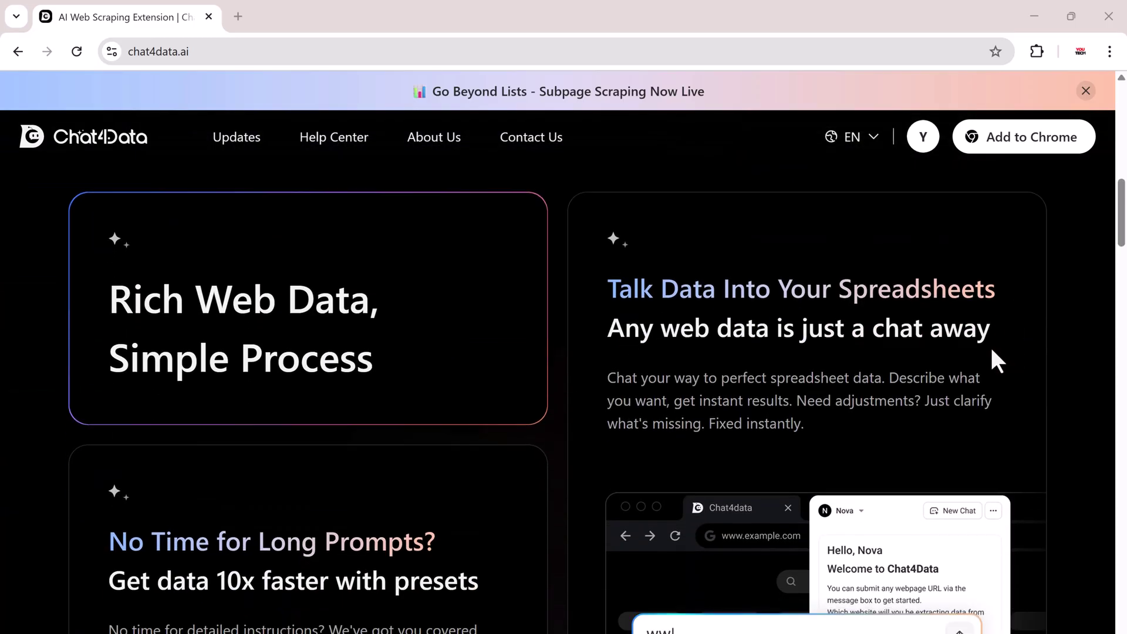
pyautogui.scroll(-7, 990, 351)
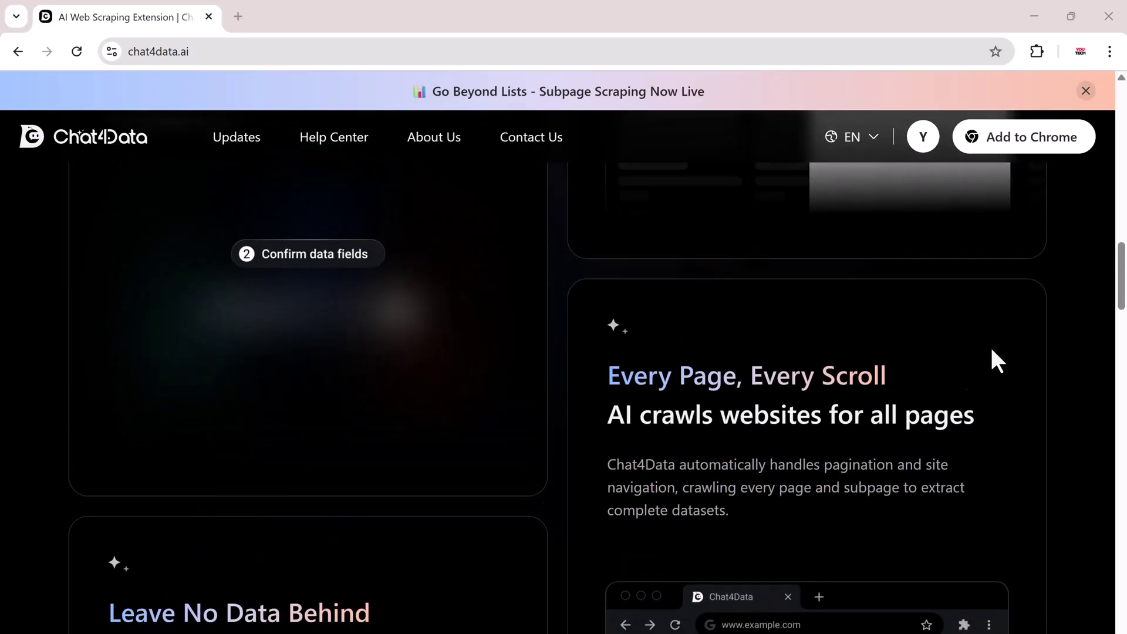
pyautogui.scroll(-6, 996, 360)
pyautogui.scroll(-4, 991, 351)
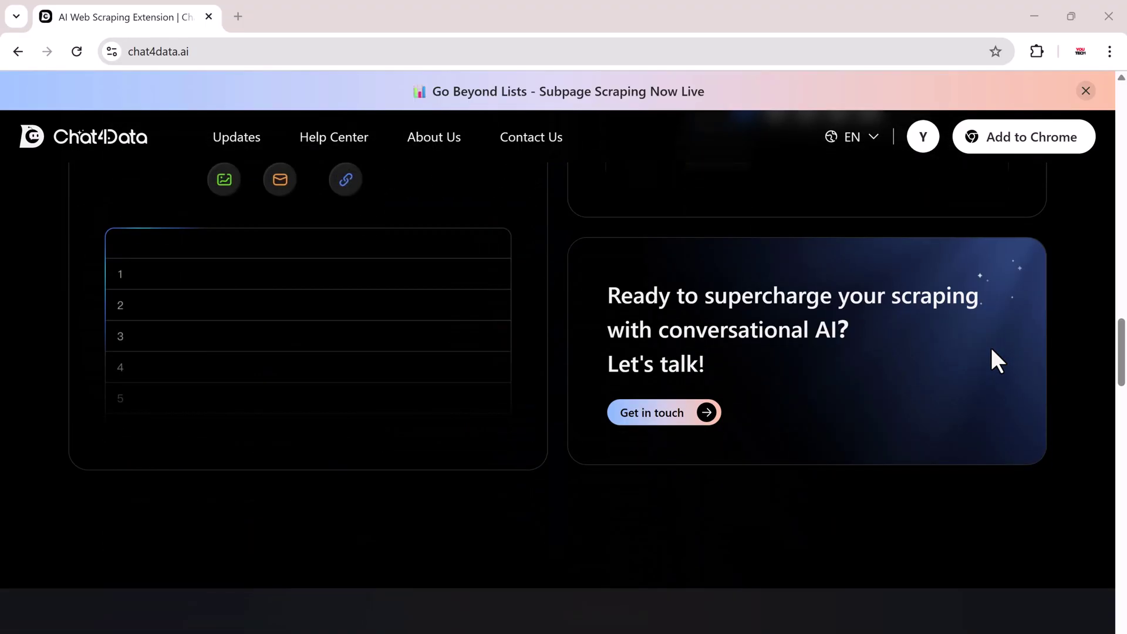
pyautogui.scroll(-6, 992, 351)
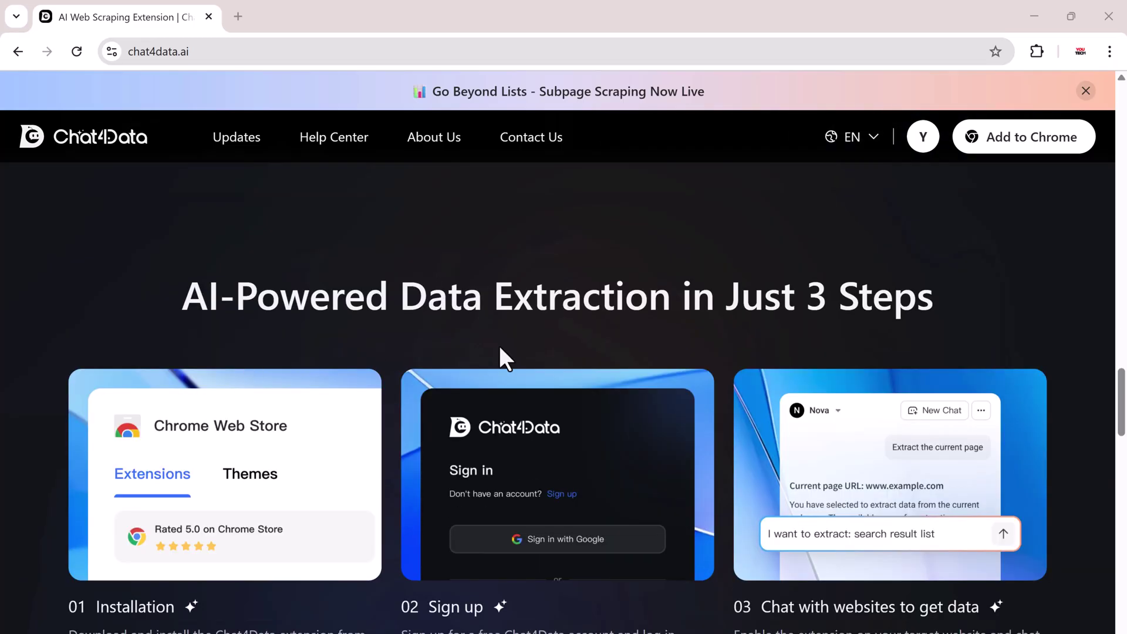
pyautogui.scroll(-10, 500, 350)
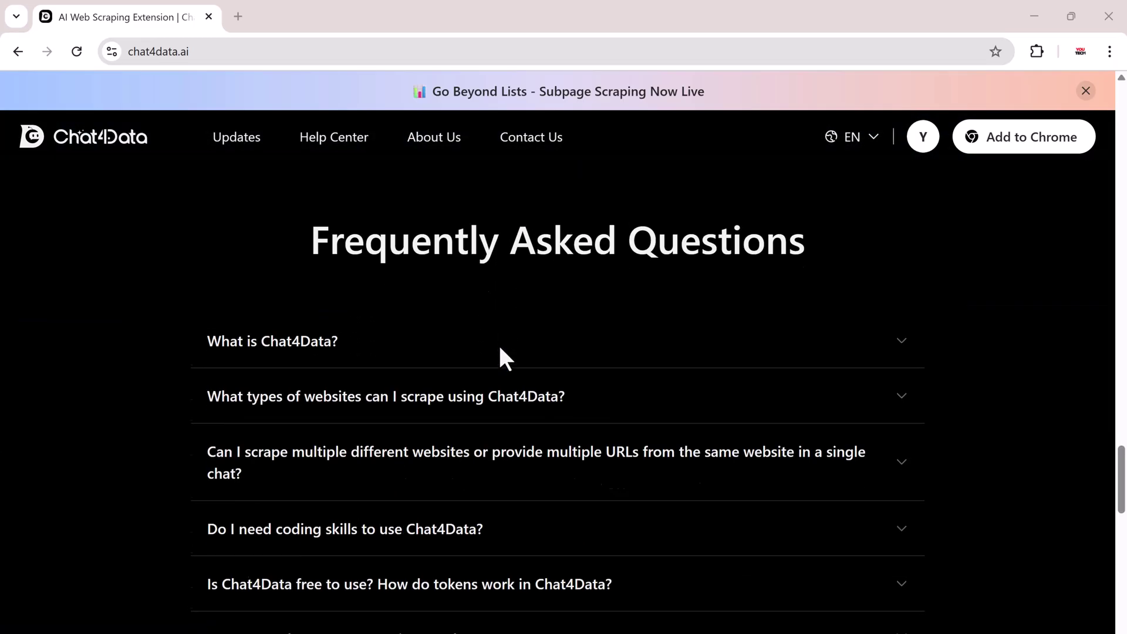
pyautogui.press('Home')
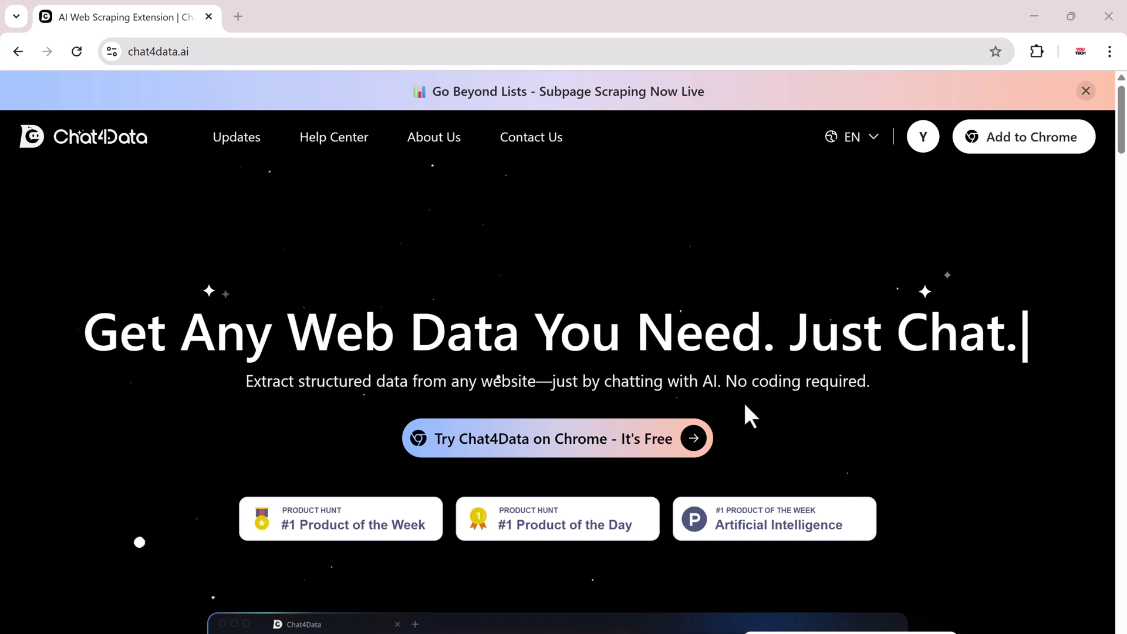